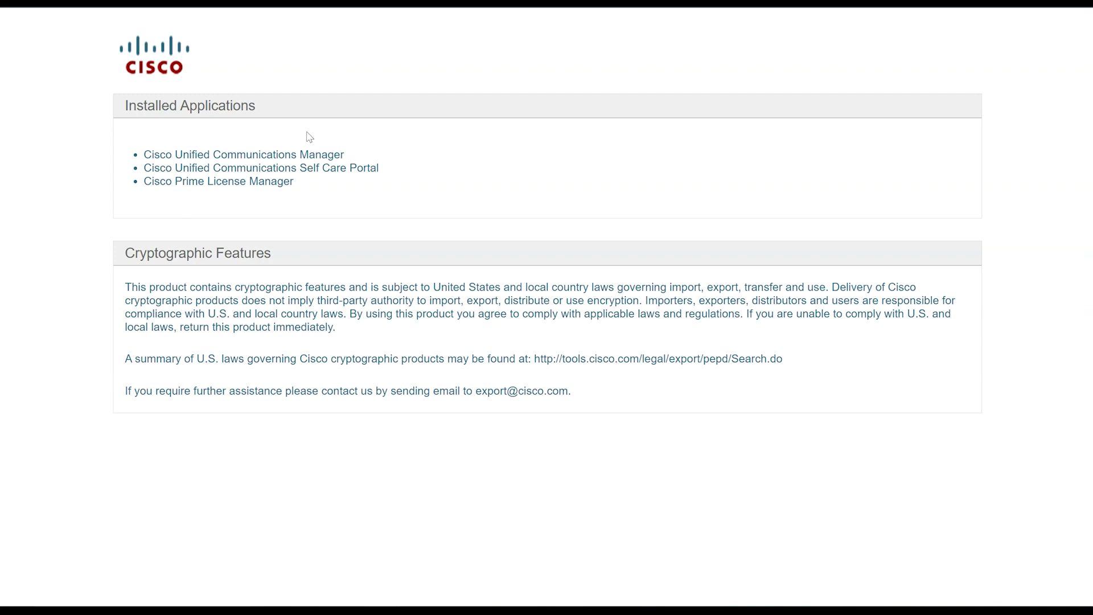
# Open the Disaster Recovery System from Cisco Unified Communications Manager and log in with the administrator username and password
pyautogui.click(324, 155)
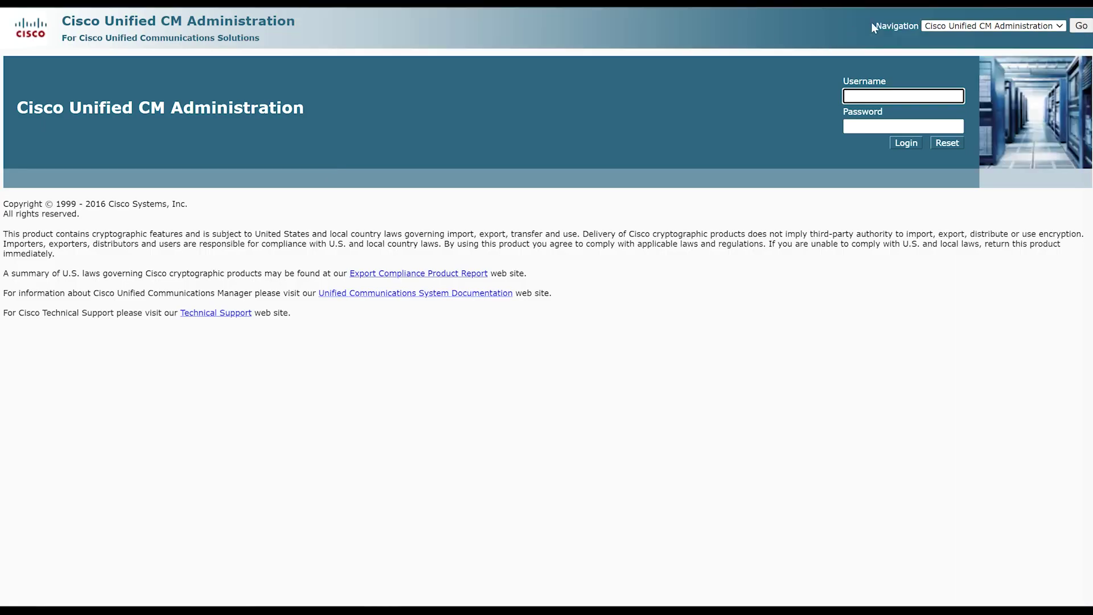
pyautogui.click(1059, 26)
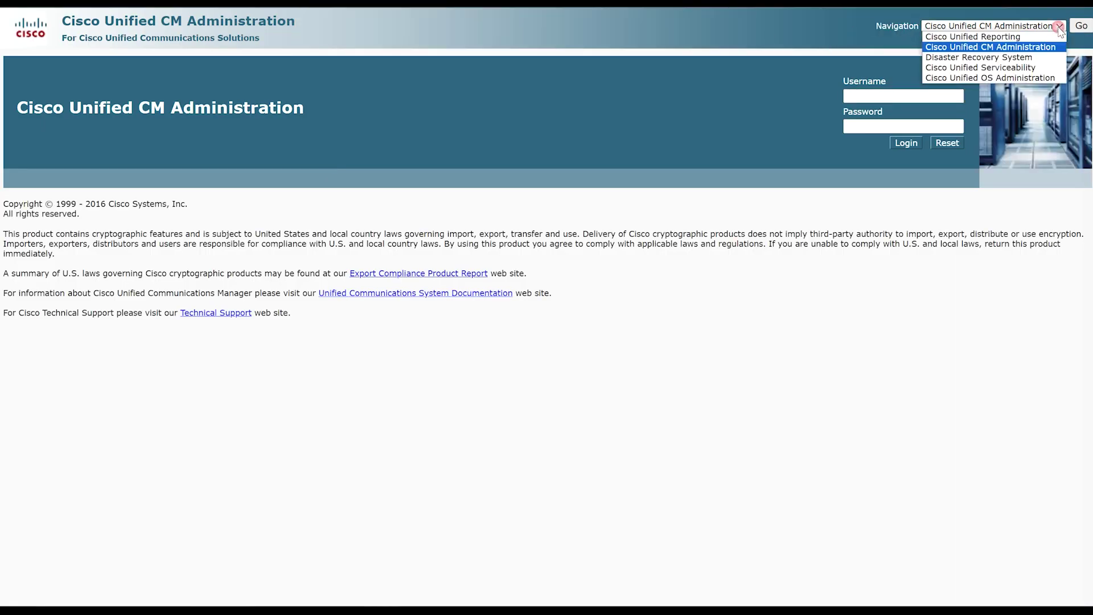
pyautogui.click(1012, 57)
pyautogui.click(1088, 31)
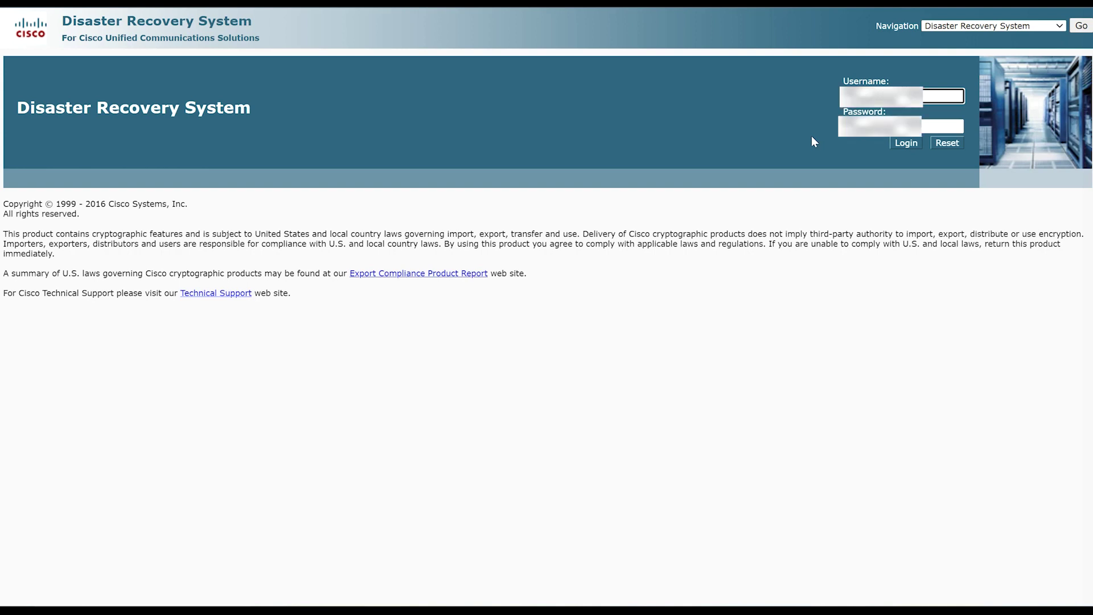
pyautogui.press('Tab')
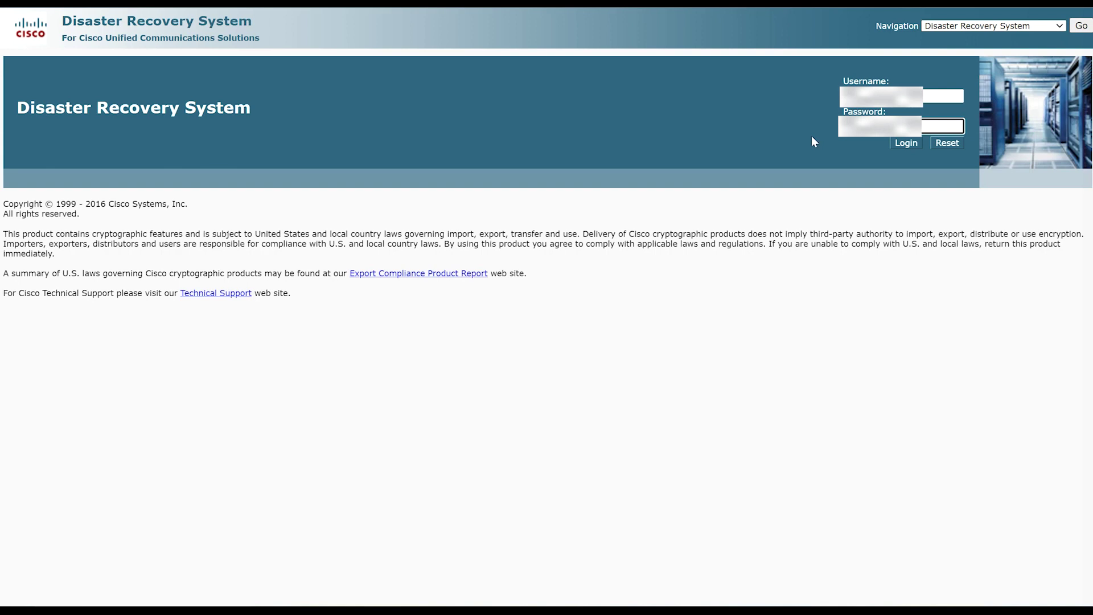
pyautogui.press('Return')
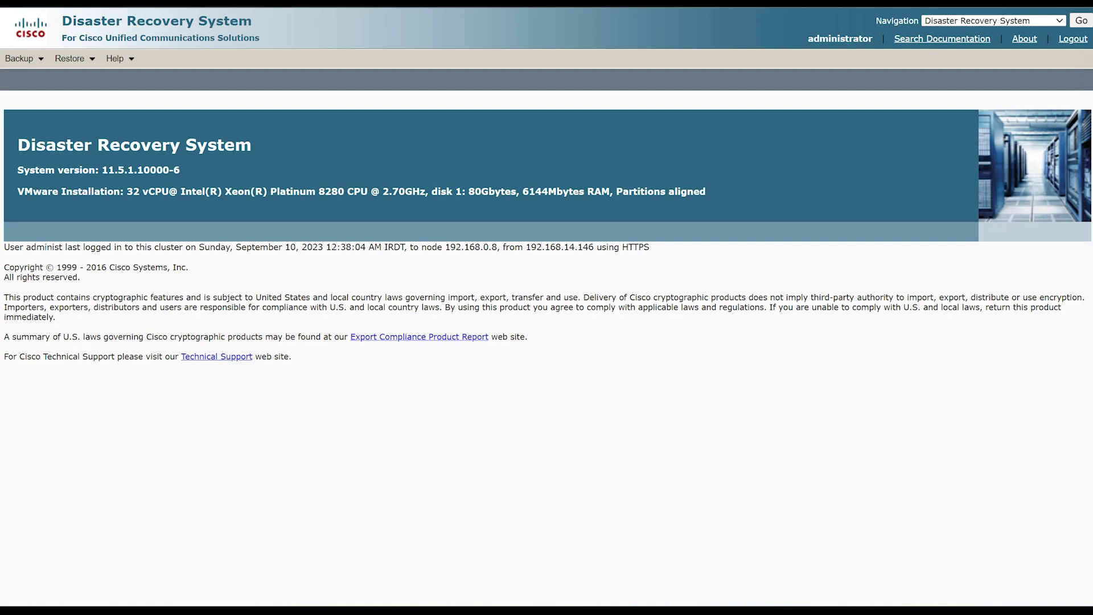
# Add a new backup device named new-cucm-backup with the host IP address 192.168.0.100
pyautogui.click(44, 60)
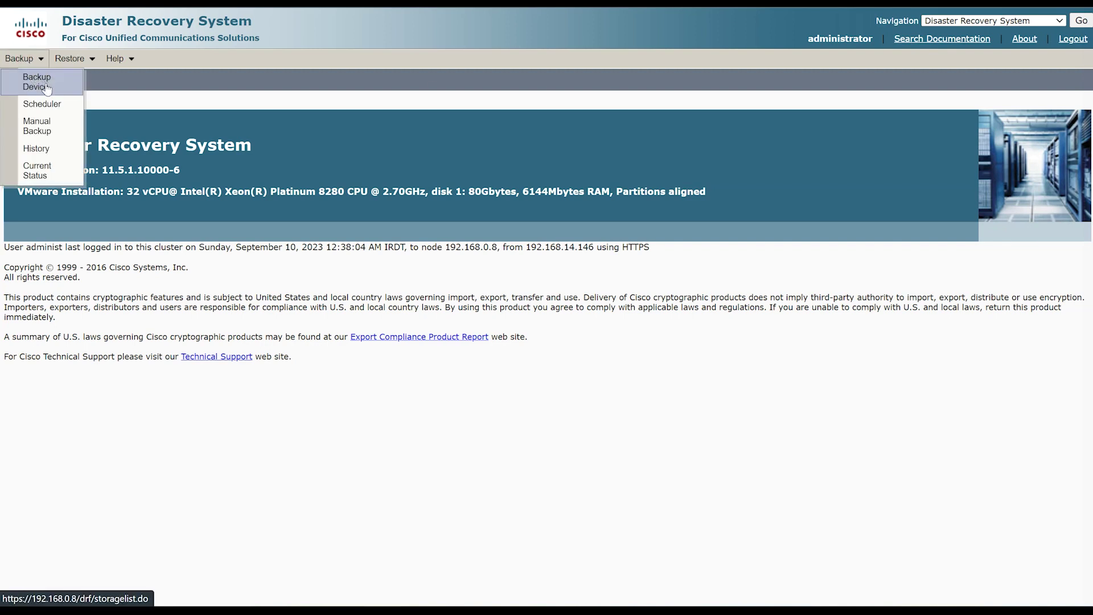
pyautogui.click(46, 88)
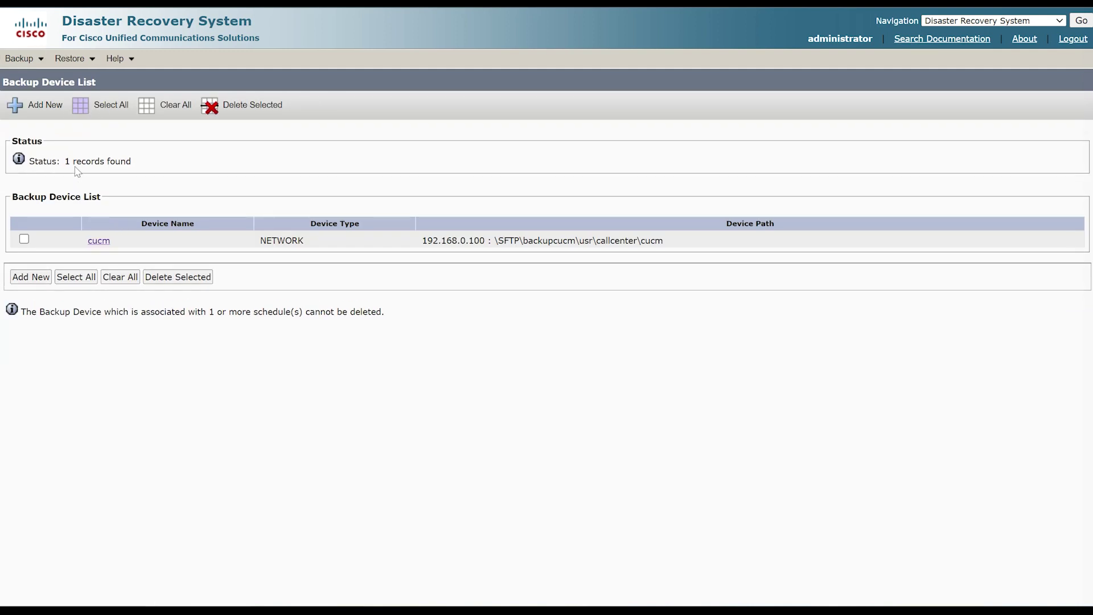
pyautogui.click(45, 112)
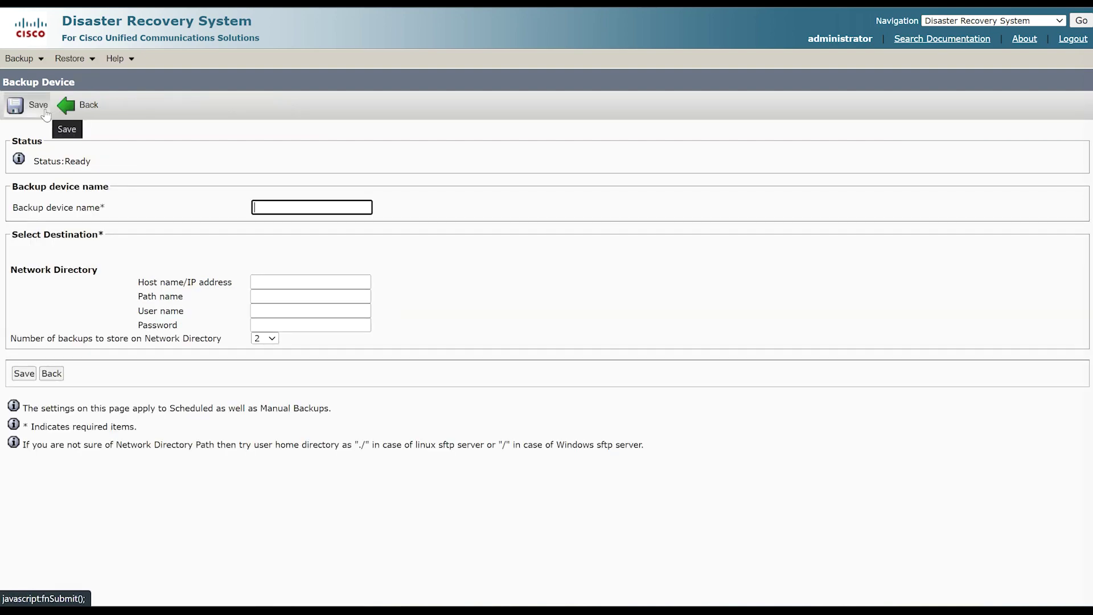
pyautogui.write('new-cucm-backup')
pyautogui.press('Tab')
pyautogui.write('192.1')
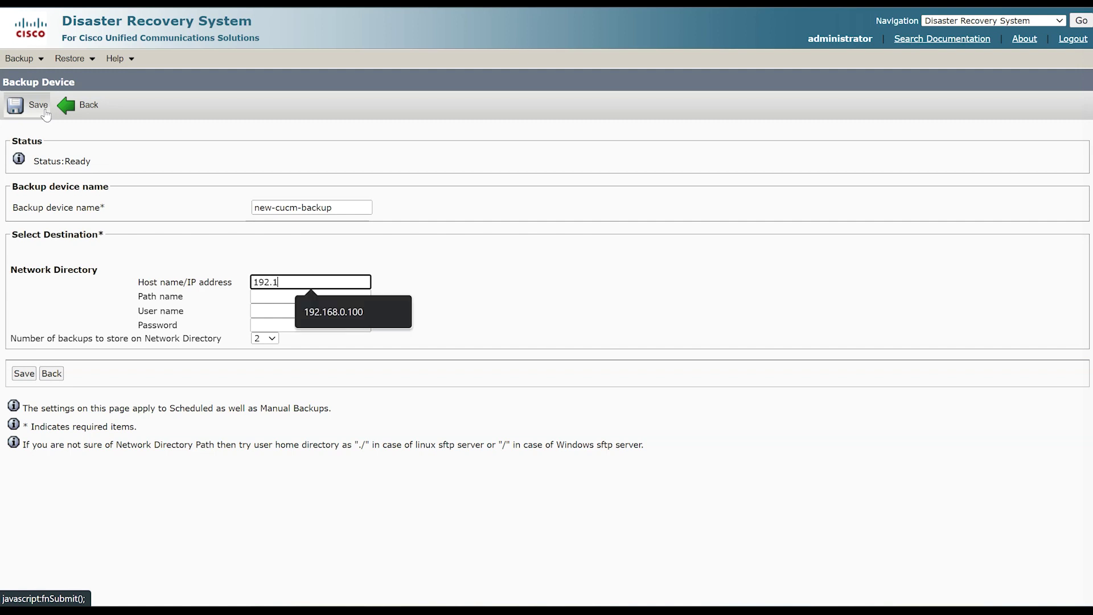
pyautogui.write('68.0.100')
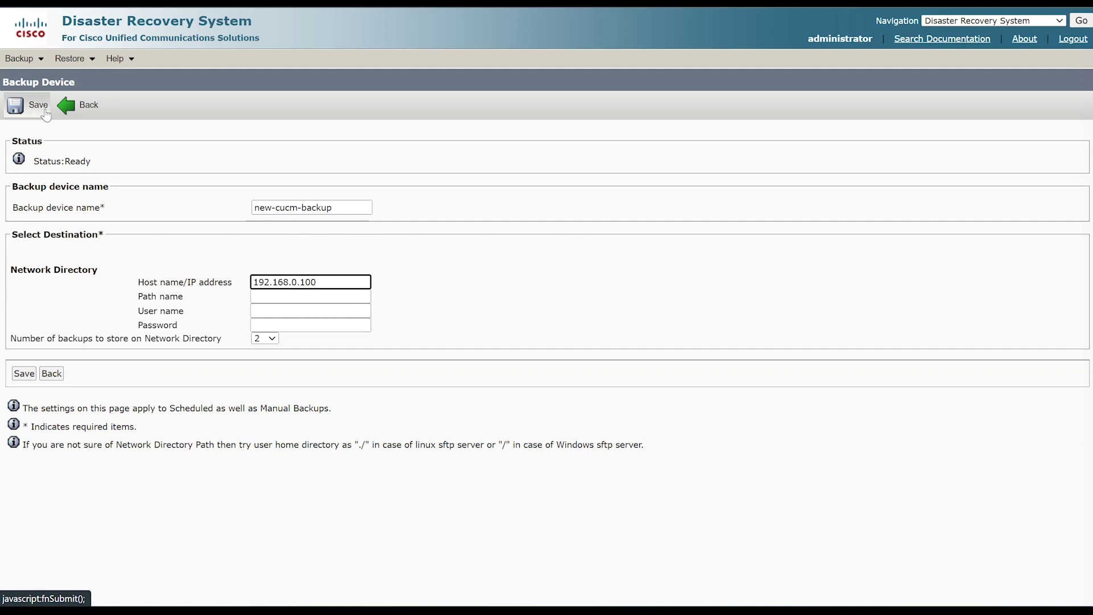
pyautogui.press('Tab')
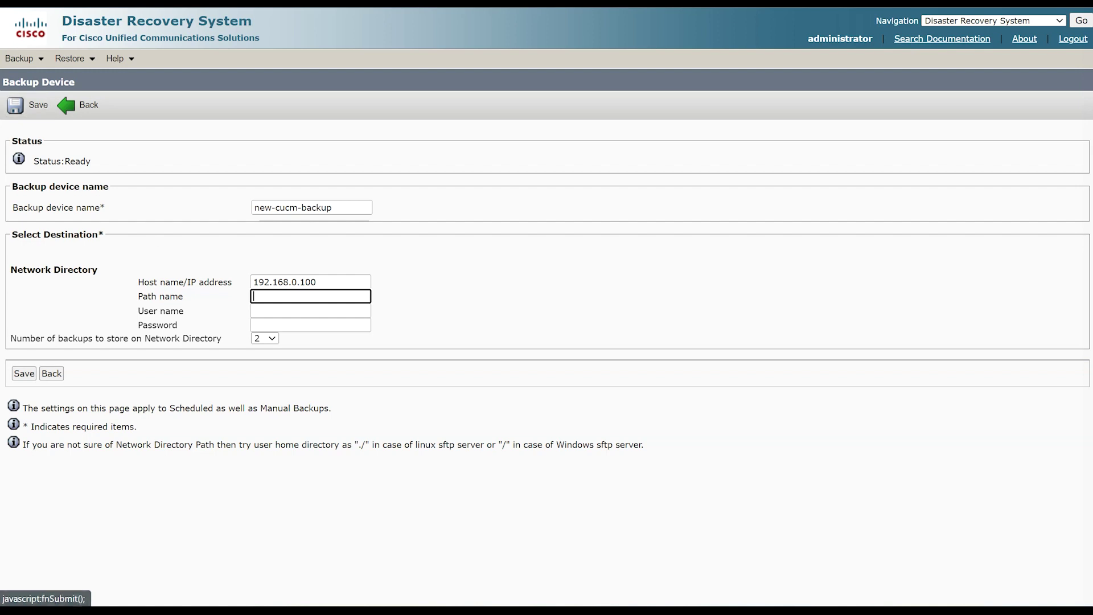
# Copy the path \SFTP\backupcucm\usr\callcenter\cucm from the Notepad document into the backup device's path name
pyautogui.hotkey('alt', 'Tab')
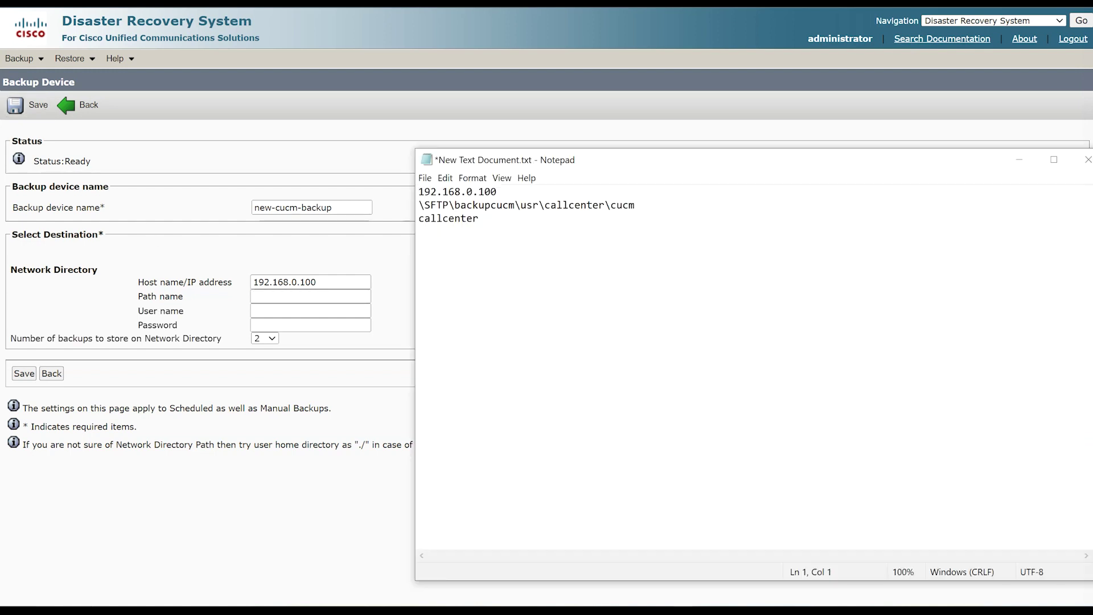
pyautogui.moveTo(635, 205); pyautogui.dragTo(412, 201)
pyautogui.hotkey('ctrl', 'c')
pyautogui.click(1019, 160)
pyautogui.hotkey('ctrl', 'v')
# Enter the user name callcenter and the account password for the network directory, and save the backup device
pyautogui.click(310, 311)
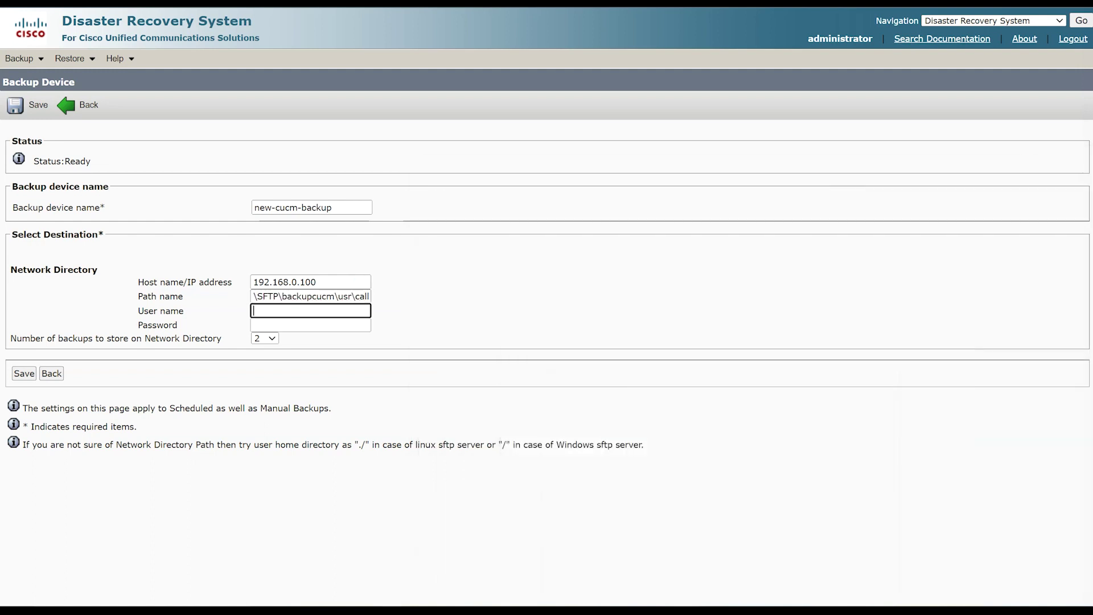
pyautogui.write('cucm')
pyautogui.press('Tab')
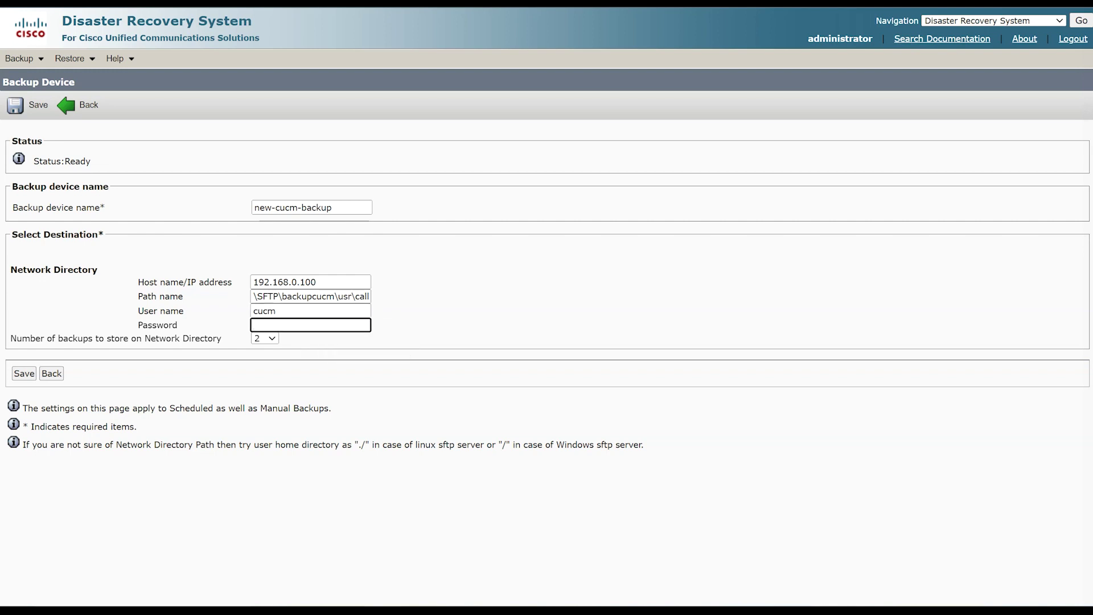
pyautogui.hotkey('shift', 'Tab')
pyautogui.write('callce')
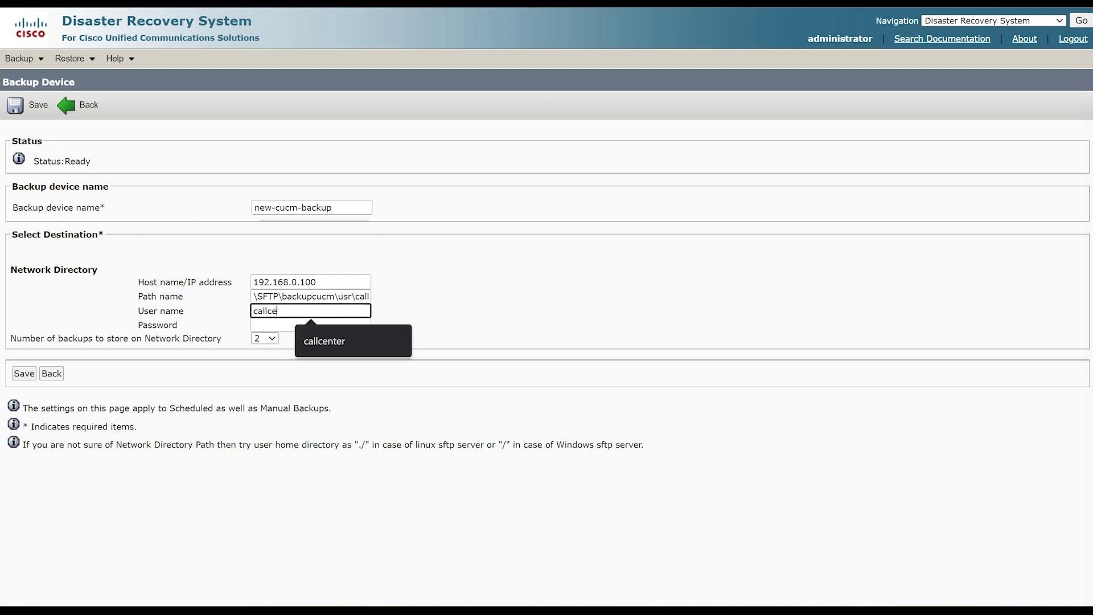
pyautogui.write('nter')
pyautogui.press('Tab')
pyautogui.write('password')
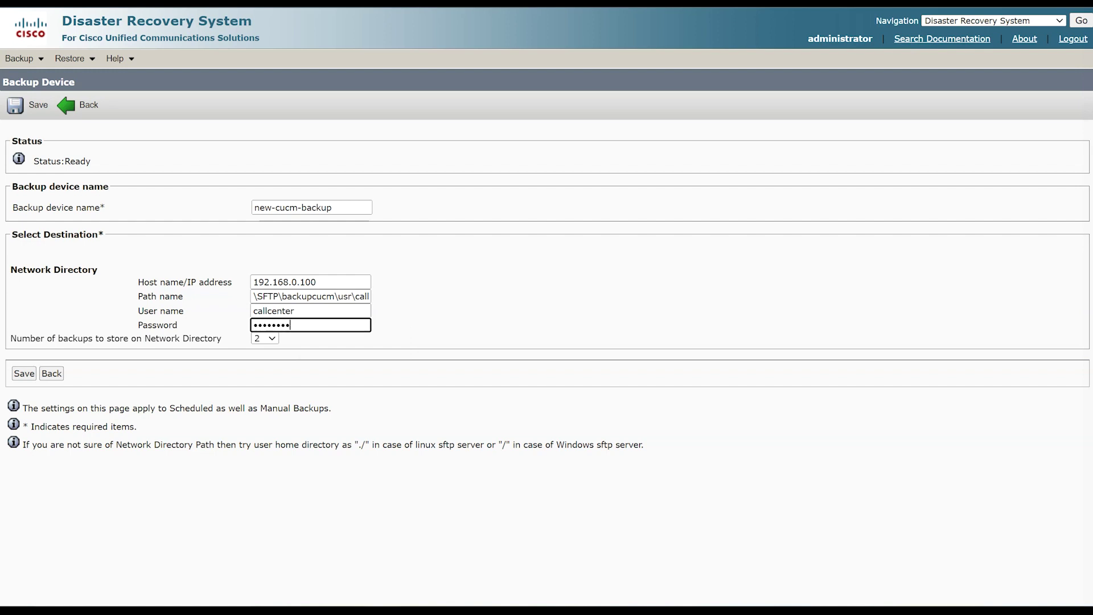
pyautogui.click(32, 377)
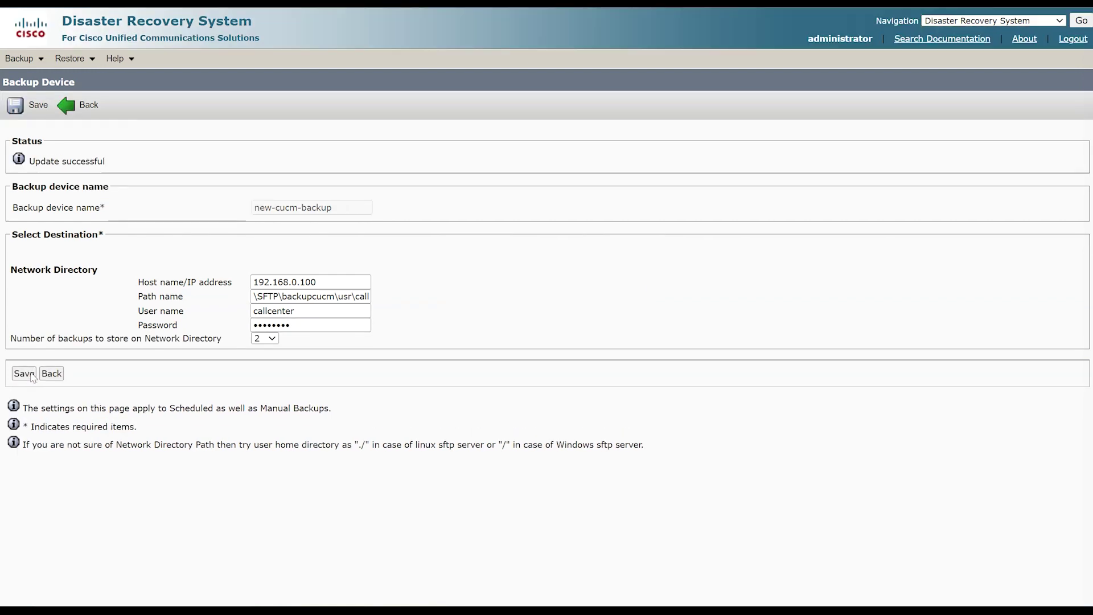
pyautogui.moveTo(107, 162); pyautogui.dragTo(29, 162)
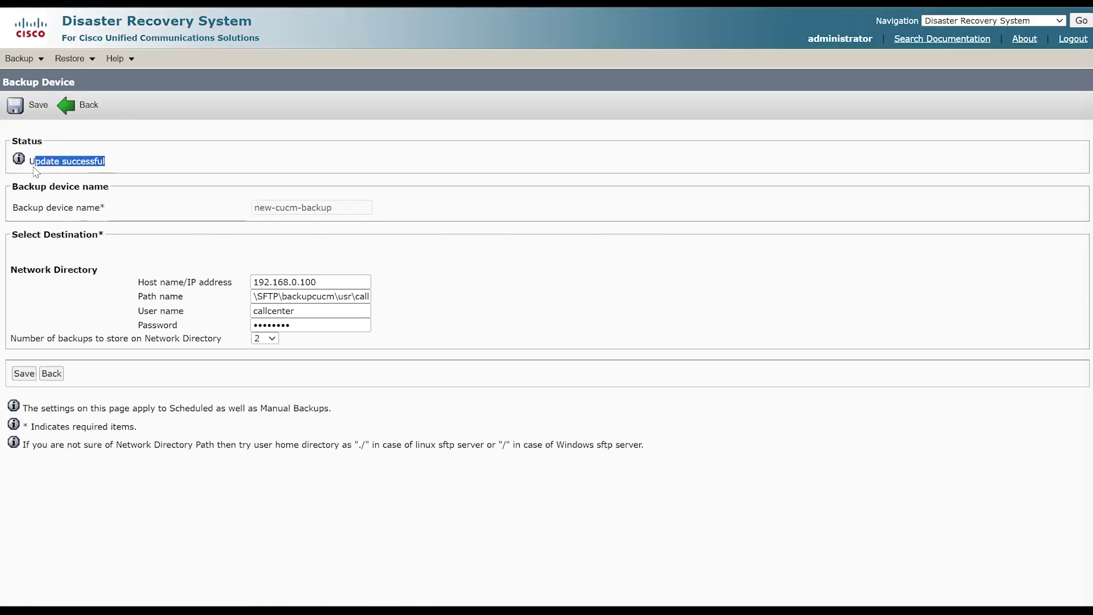
pyautogui.click(23, 162)
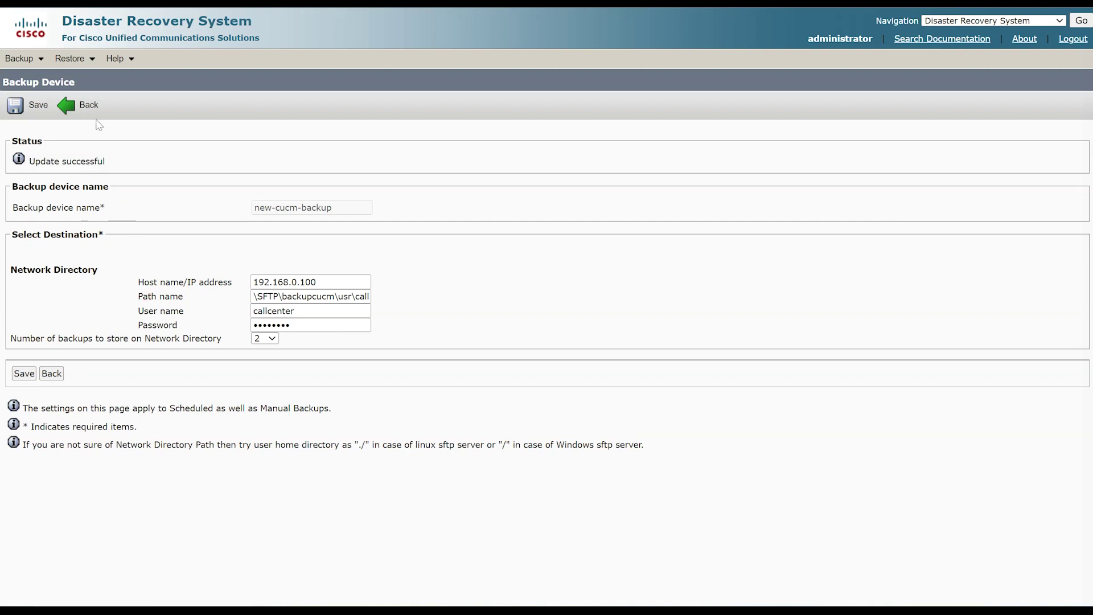
# Add a backup schedule named cucm-backup-scheduler that uses the new-cucm-backup device
pyautogui.moveTo(23, 59)
pyautogui.click(34, 106)
pyautogui.click(34, 110)
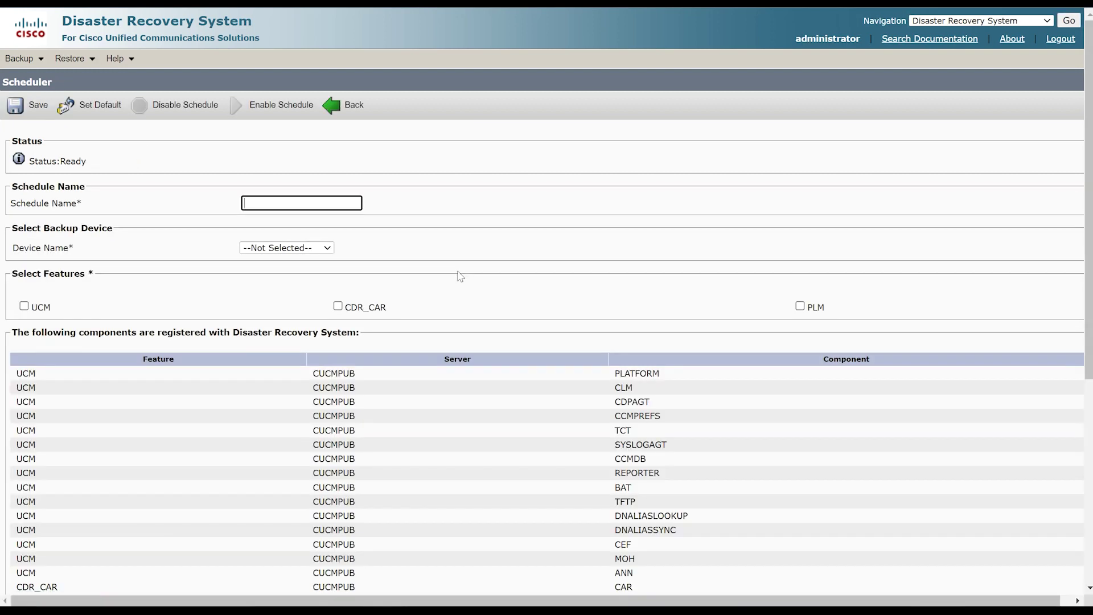
pyautogui.write('cucm-backup-scheduler')
pyautogui.press('Tab')
pyautogui.press('Down')
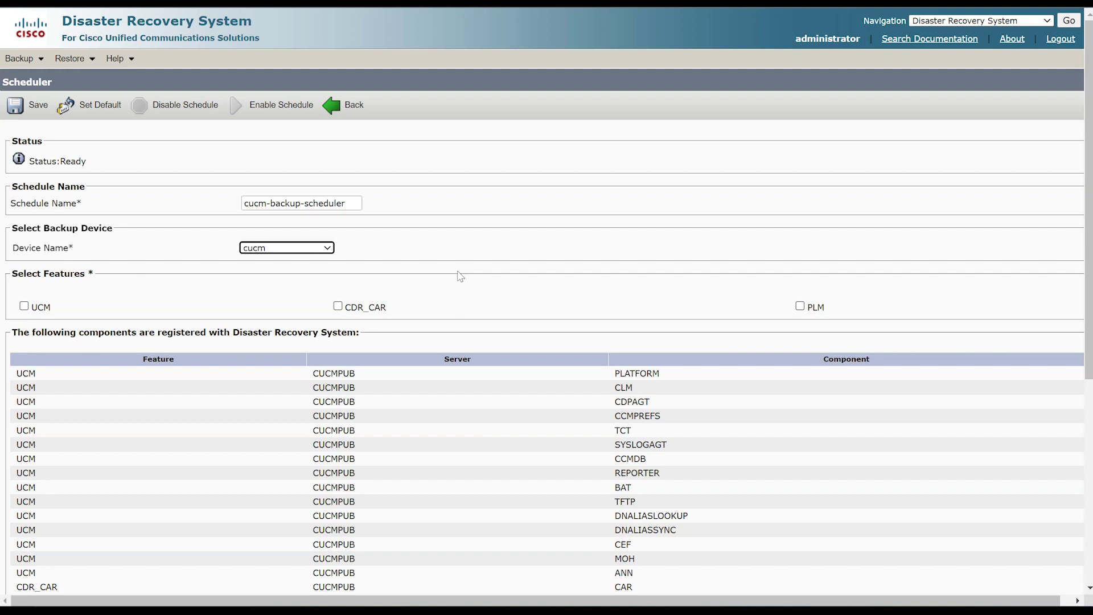
pyautogui.click(329, 248)
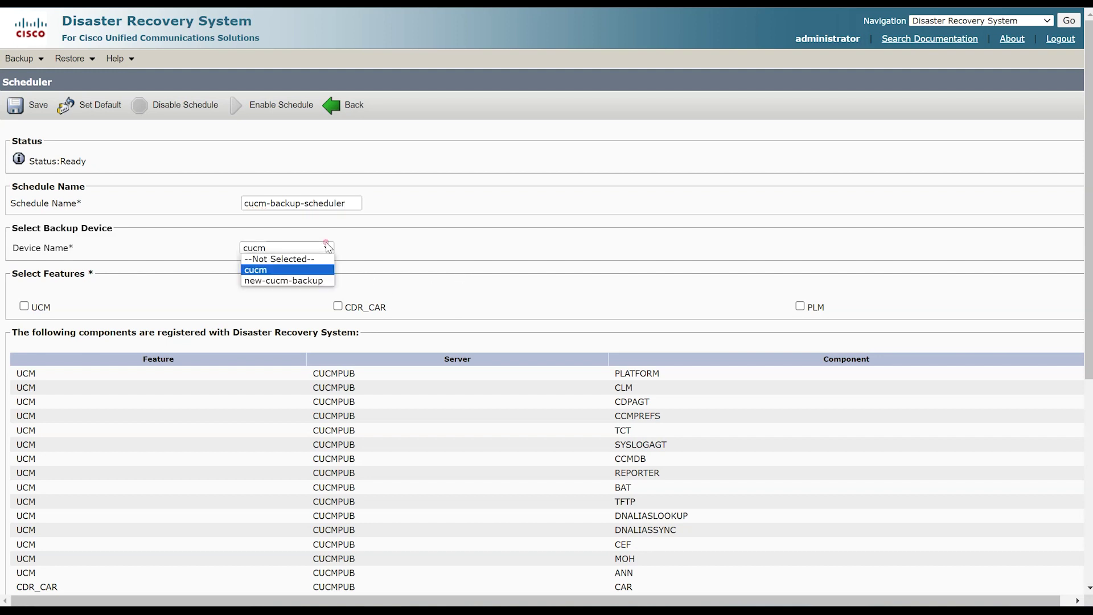
pyautogui.click(283, 281)
# Include the UCM, CDR_CAR and PLM features in the backup schedule
pyautogui.click(24, 305)
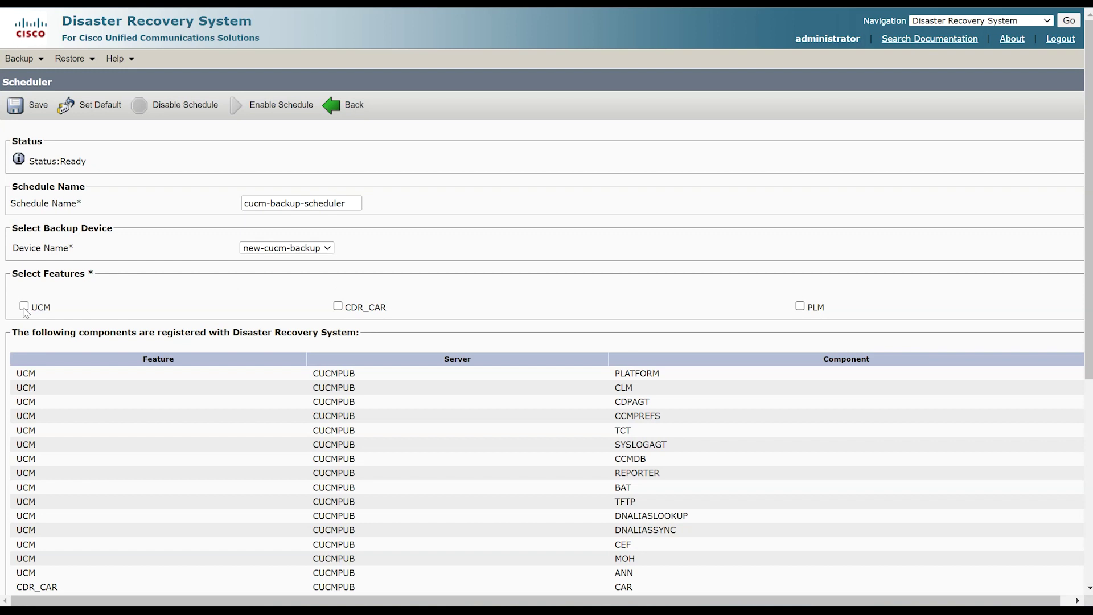
pyautogui.click(338, 306)
pyautogui.click(472, 304)
pyautogui.click(799, 306)
# Set the schedule to start on 11 Sep 2023 at 00:05 with a monthly frequency
pyautogui.scroll(-6, 544, 273)
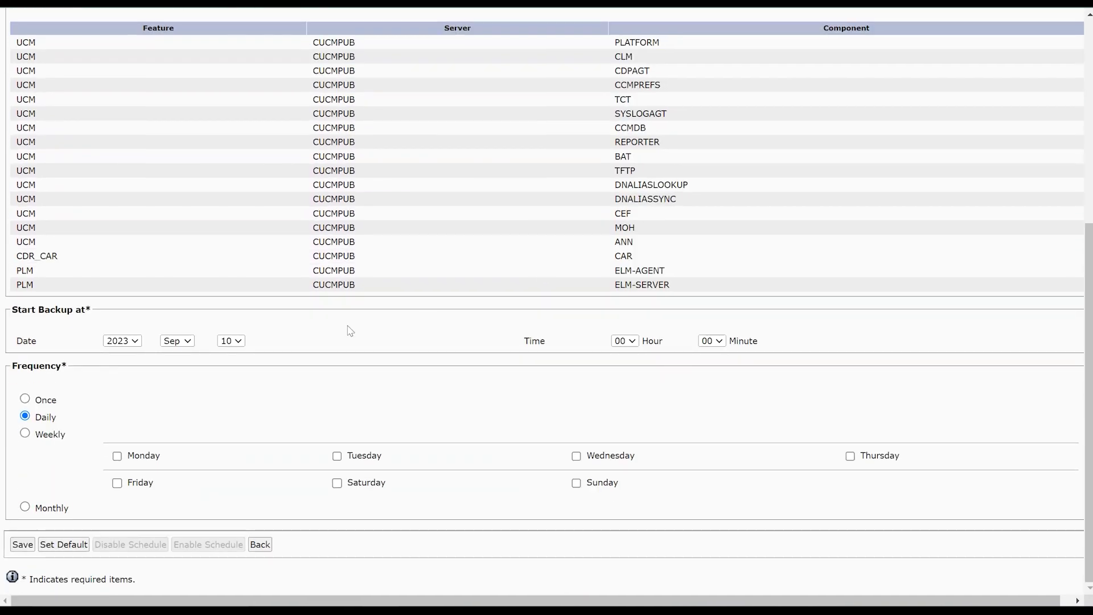
pyautogui.click(239, 341)
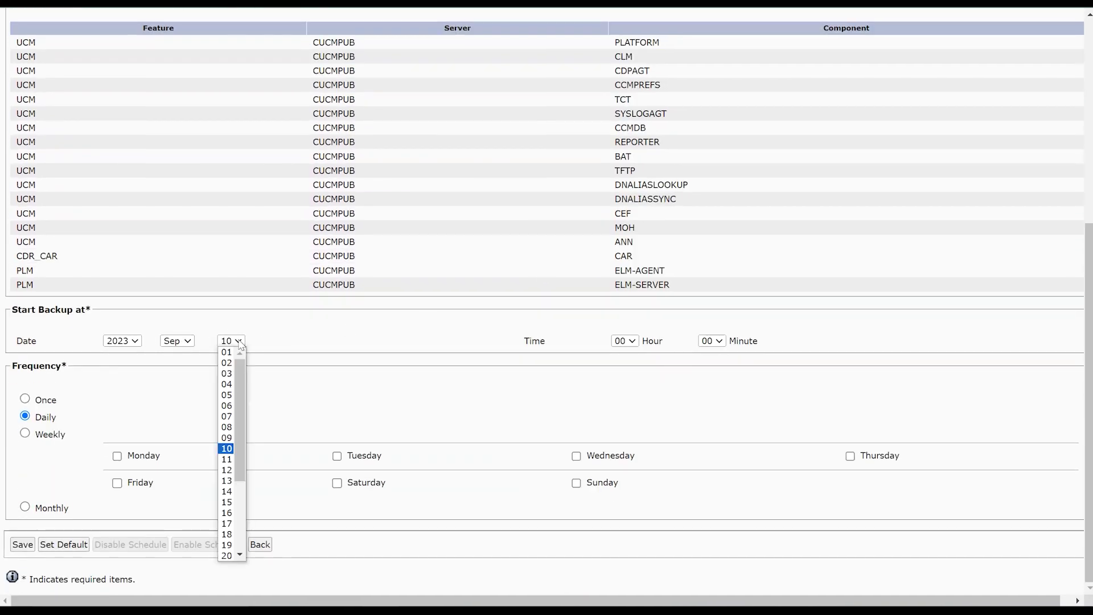
pyautogui.click(227, 461)
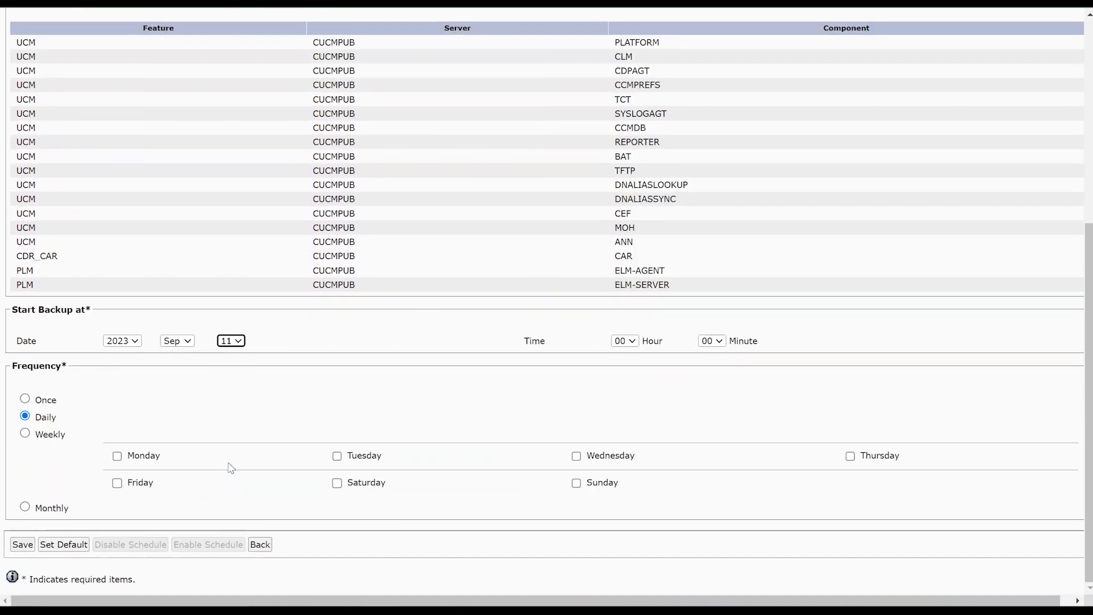
pyautogui.click(718, 341)
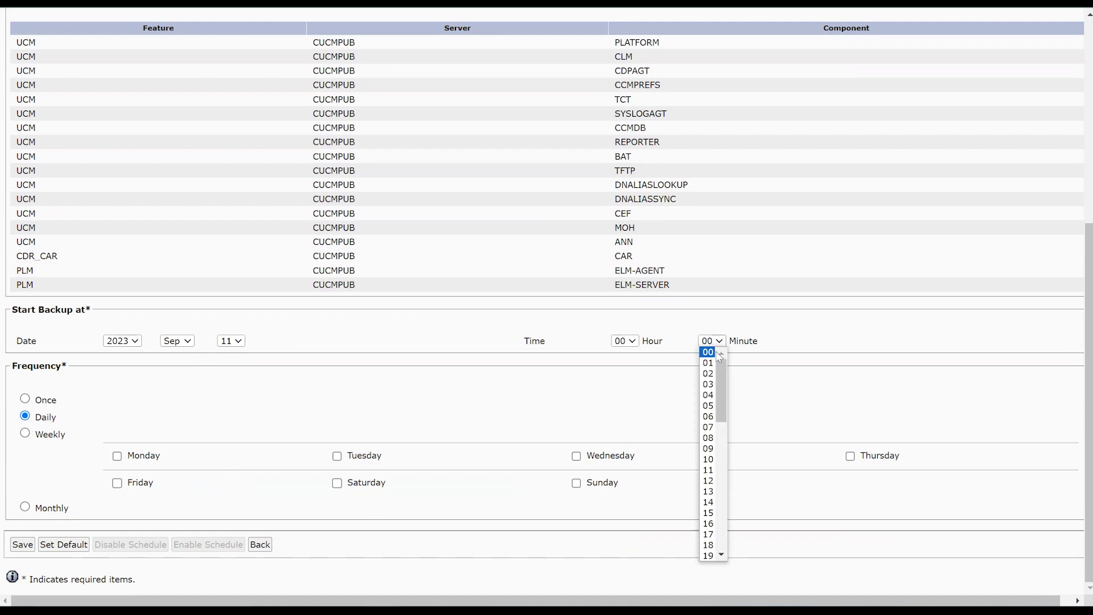
pyautogui.click(712, 406)
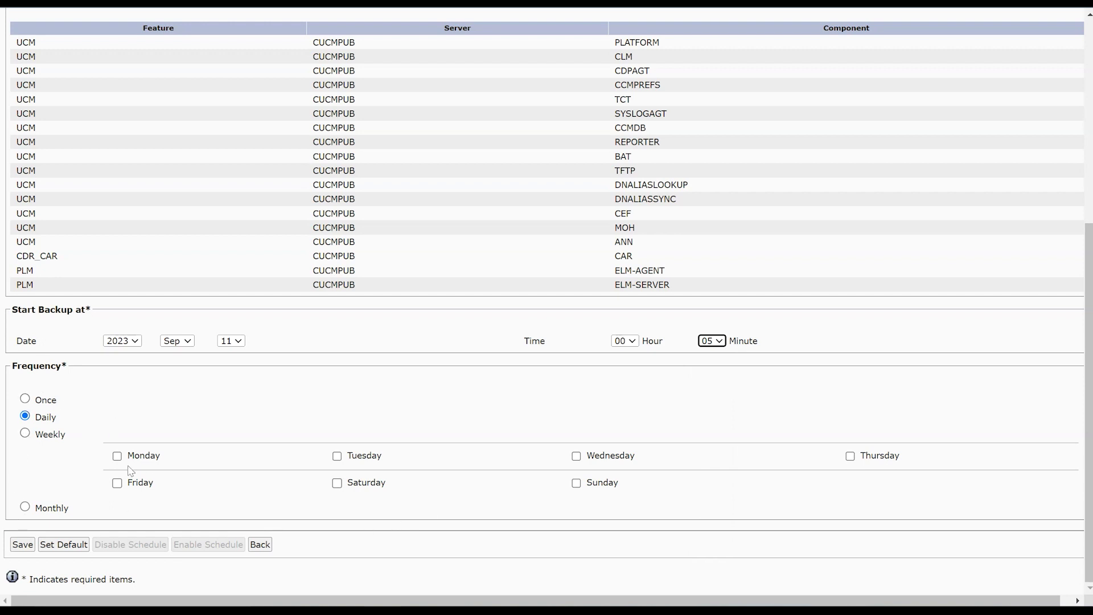
pyautogui.click(25, 507)
pyautogui.click(25, 507)
# Save the backup schedule, accepting the encryption password notice, and enable it
pyautogui.click(21, 544)
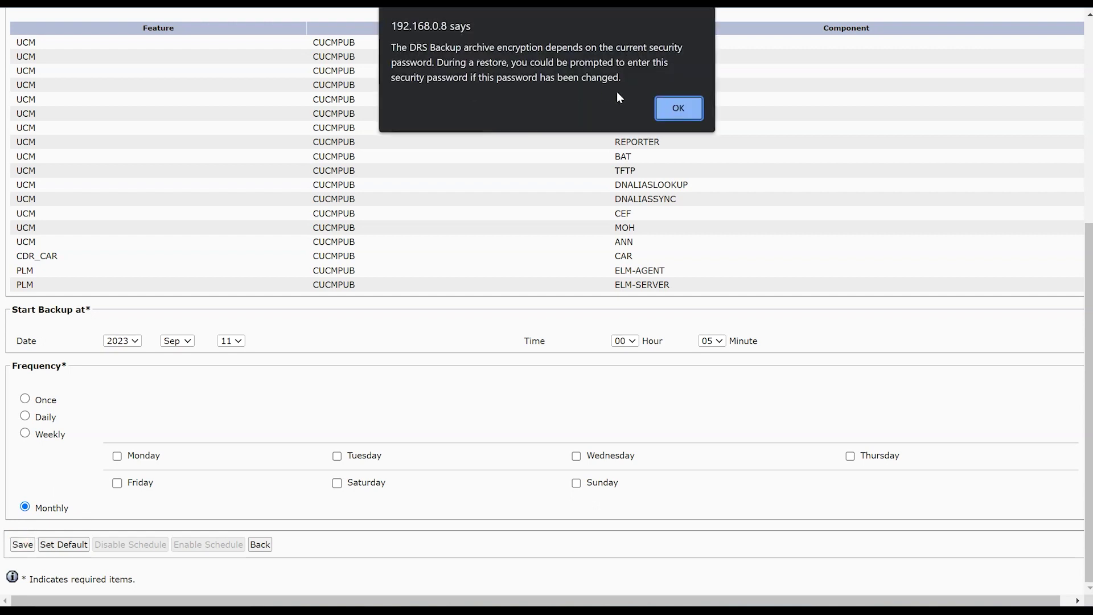
pyautogui.click(681, 108)
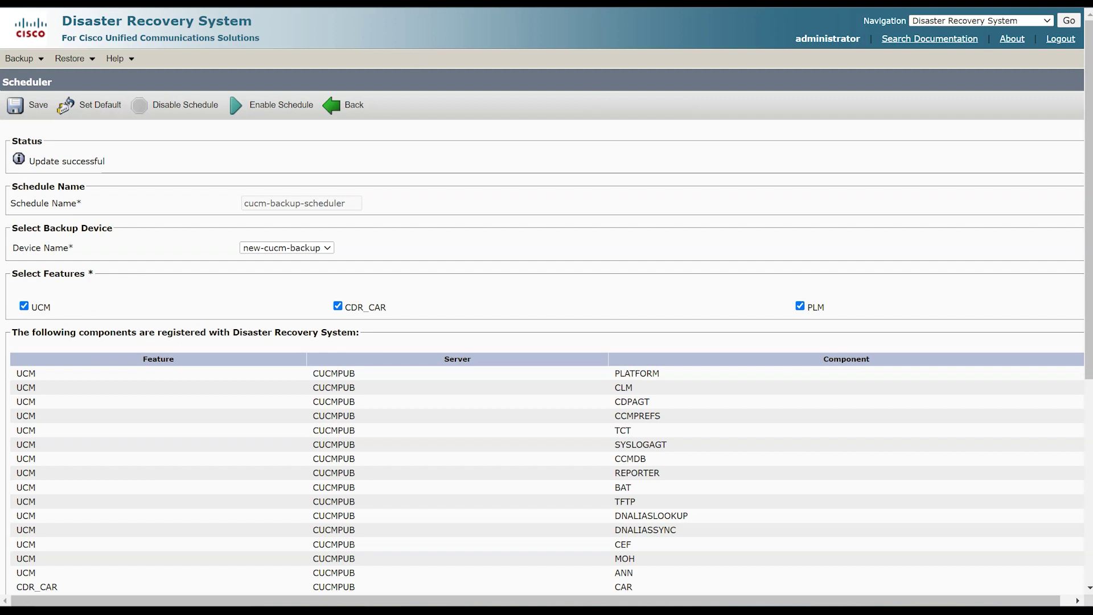
pyautogui.click(276, 108)
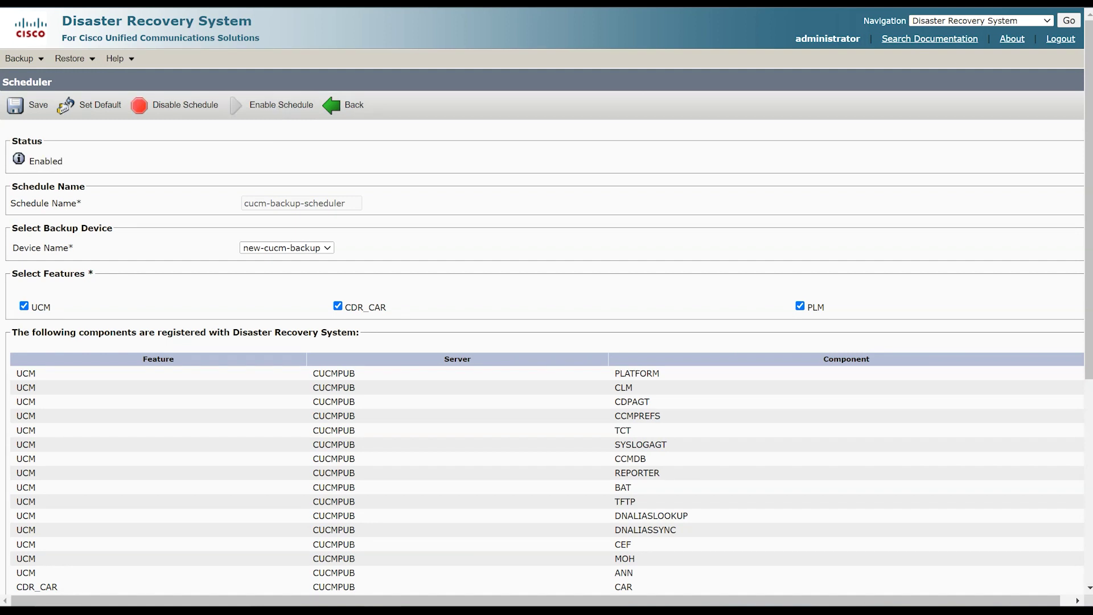
# Set up a manual backup to the new-cucm-backup device that includes the UCM, CDR_CAR and PLM features
pyautogui.moveTo(20, 58)
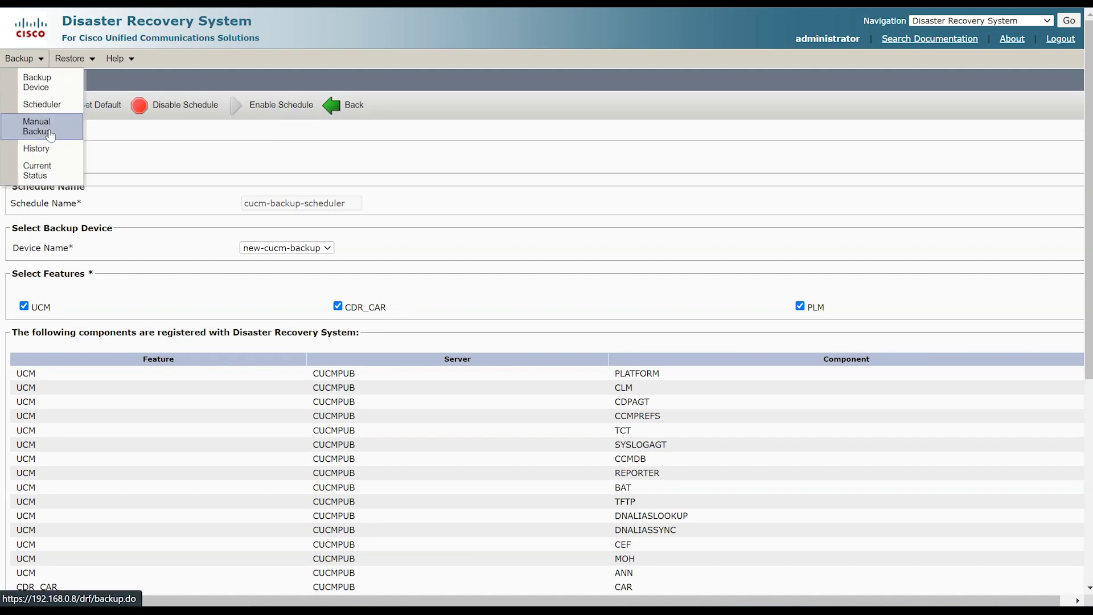
pyautogui.click(60, 137)
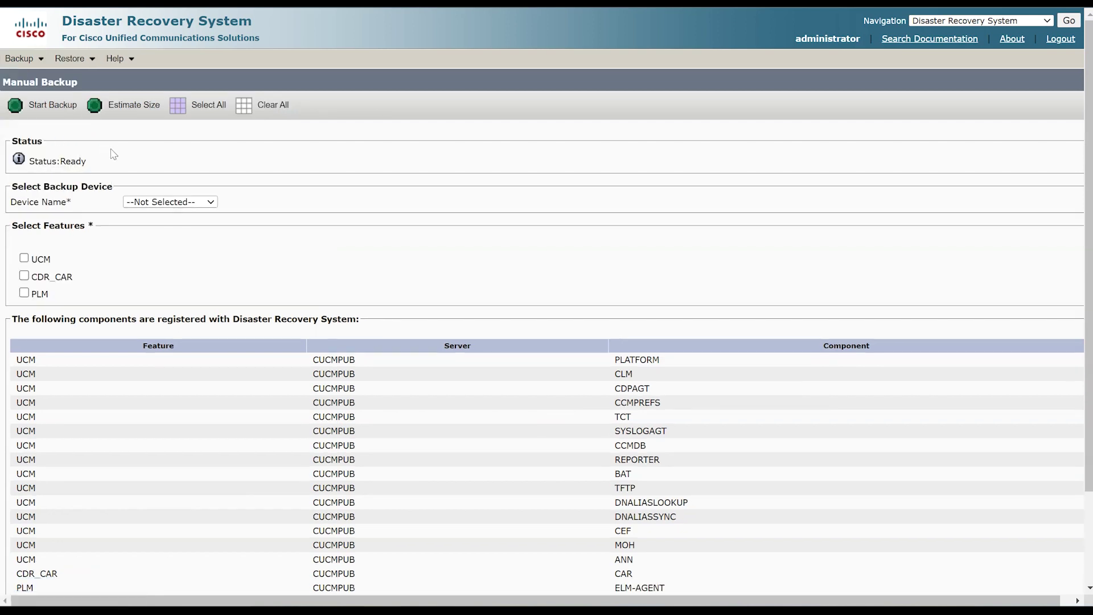
pyautogui.click(194, 203)
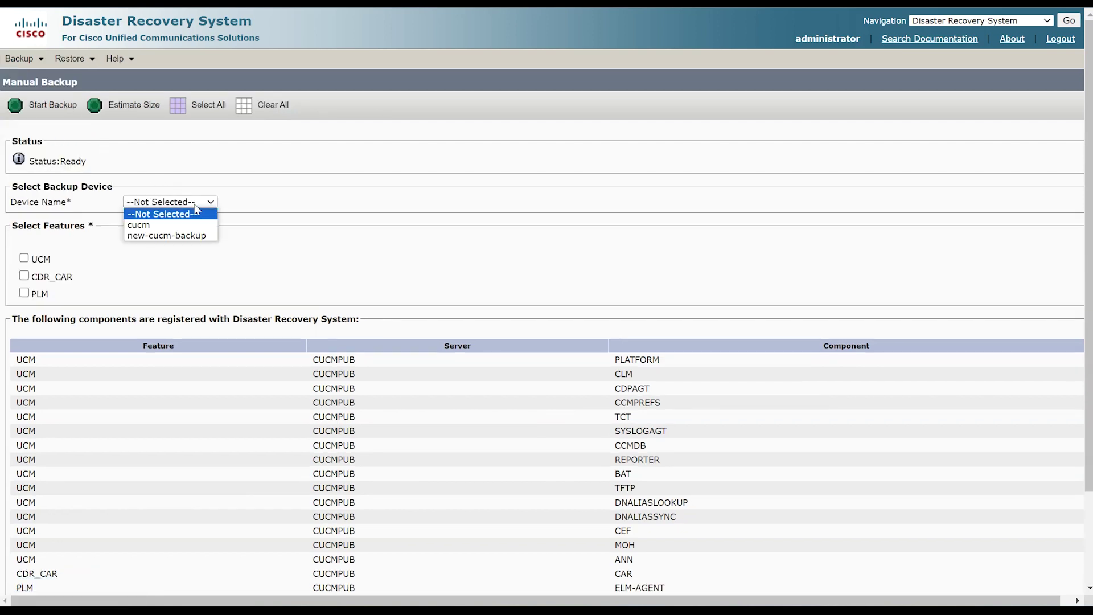
pyautogui.click(163, 235)
pyautogui.click(24, 258)
pyautogui.click(24, 276)
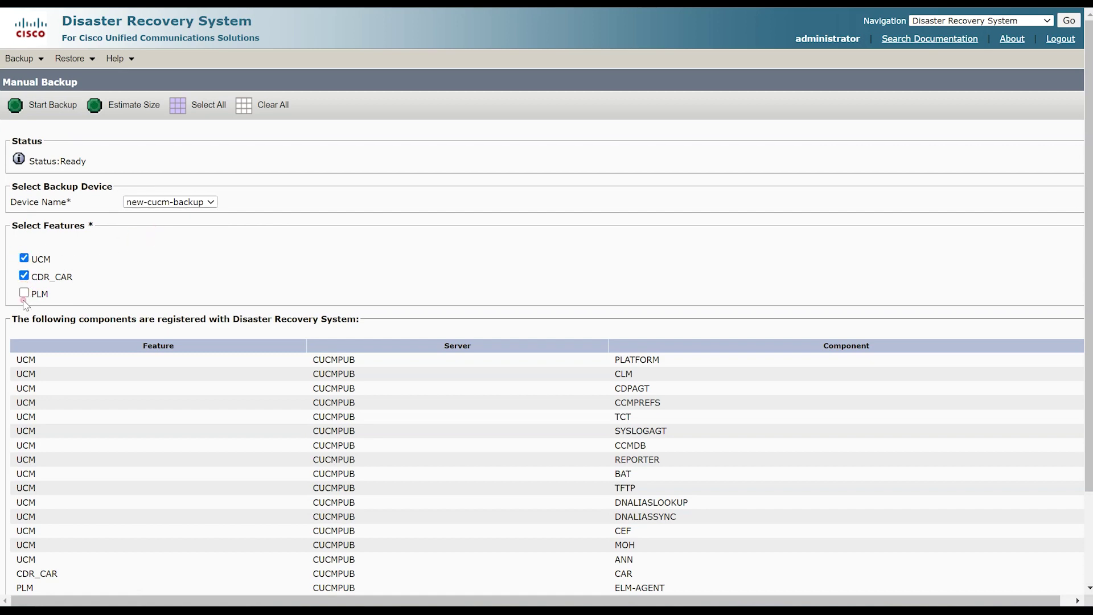
pyautogui.click(24, 293)
# Start the manual backup of the selected features and accept the confirmation
pyautogui.scroll(-3, 119, 336)
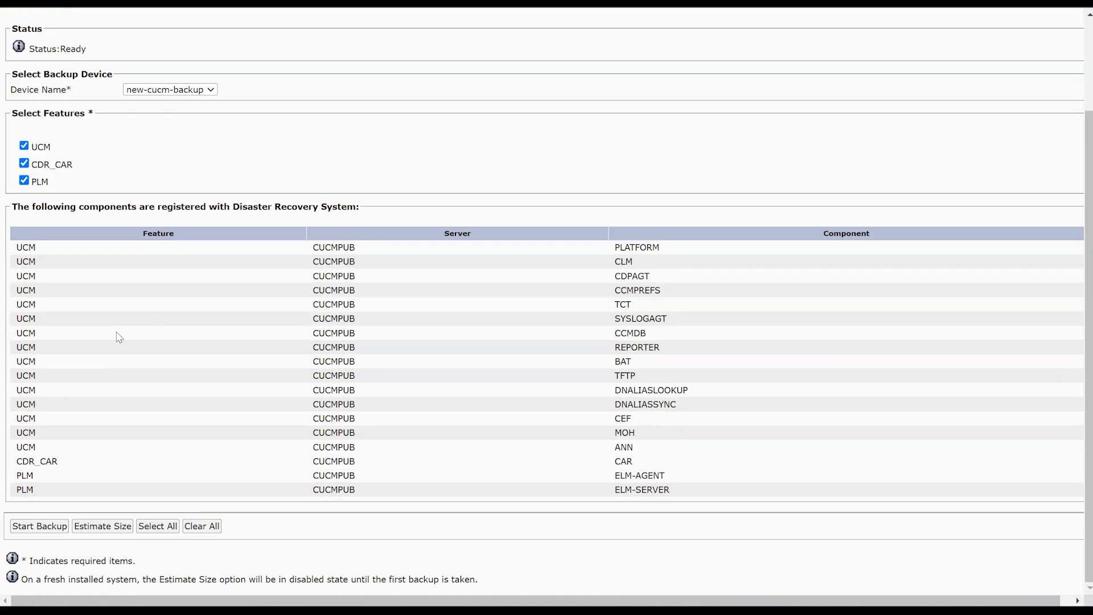
pyautogui.click(31, 526)
pyautogui.press('Return')
pyautogui.scroll(3, 538, 296)
pyautogui.scroll(-1, 537, 296)
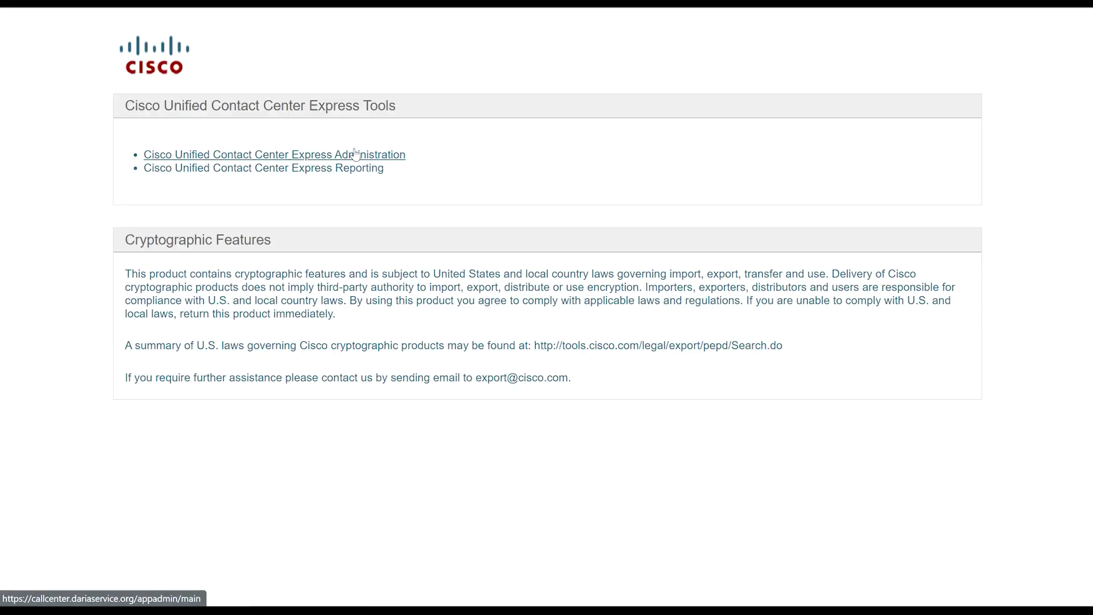
# Go to Cisco Unified Contact Center Express Administration and switch to its Disaster Recovery System
pyautogui.click(355, 153)
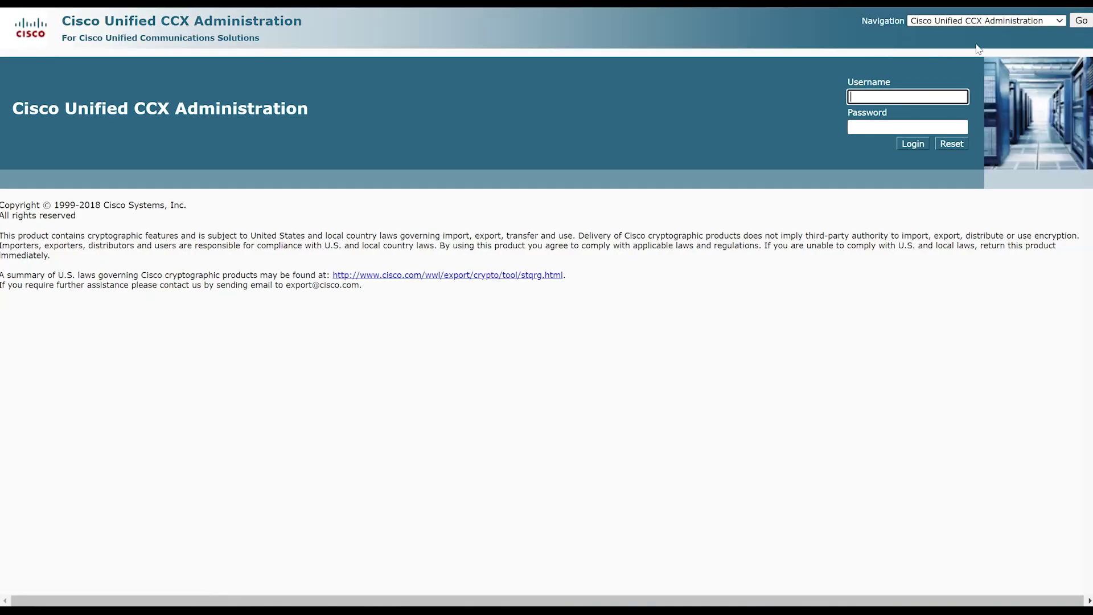
pyautogui.click(1040, 22)
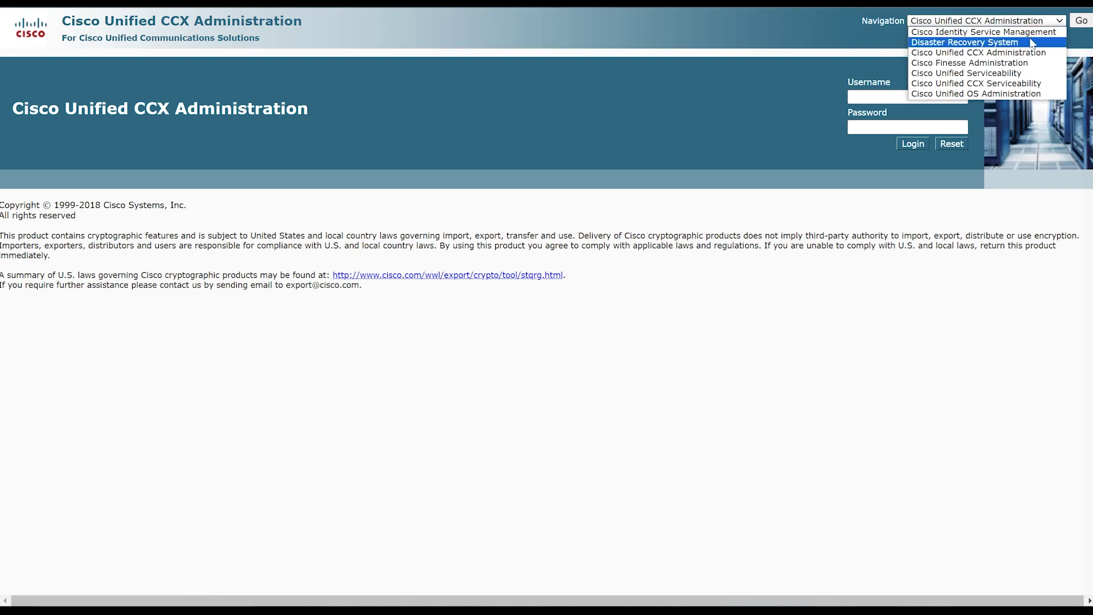
pyautogui.click(1033, 42)
pyautogui.click(1078, 22)
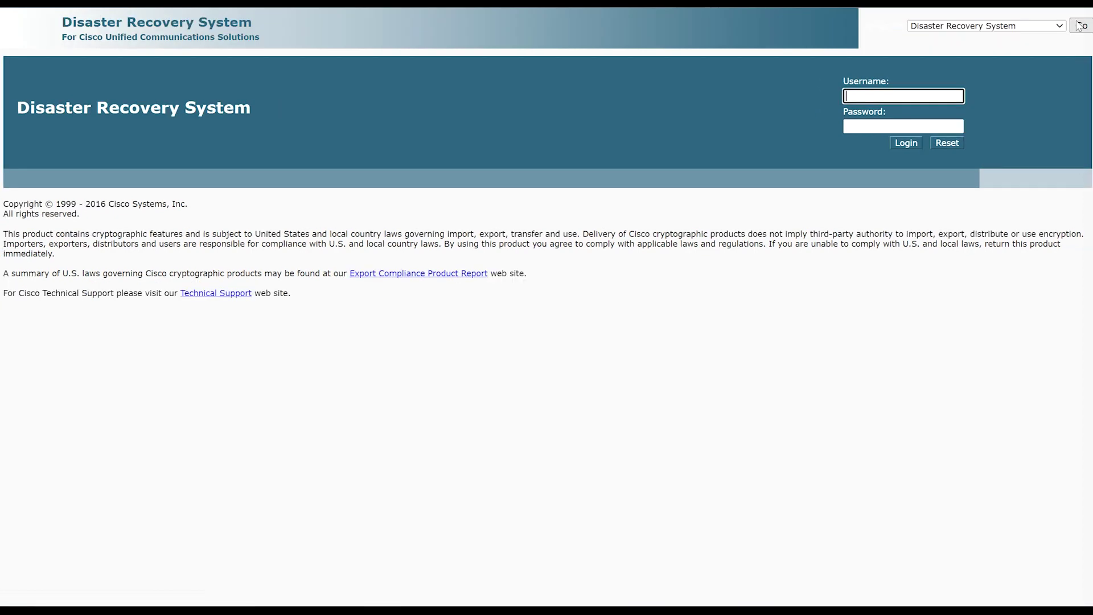
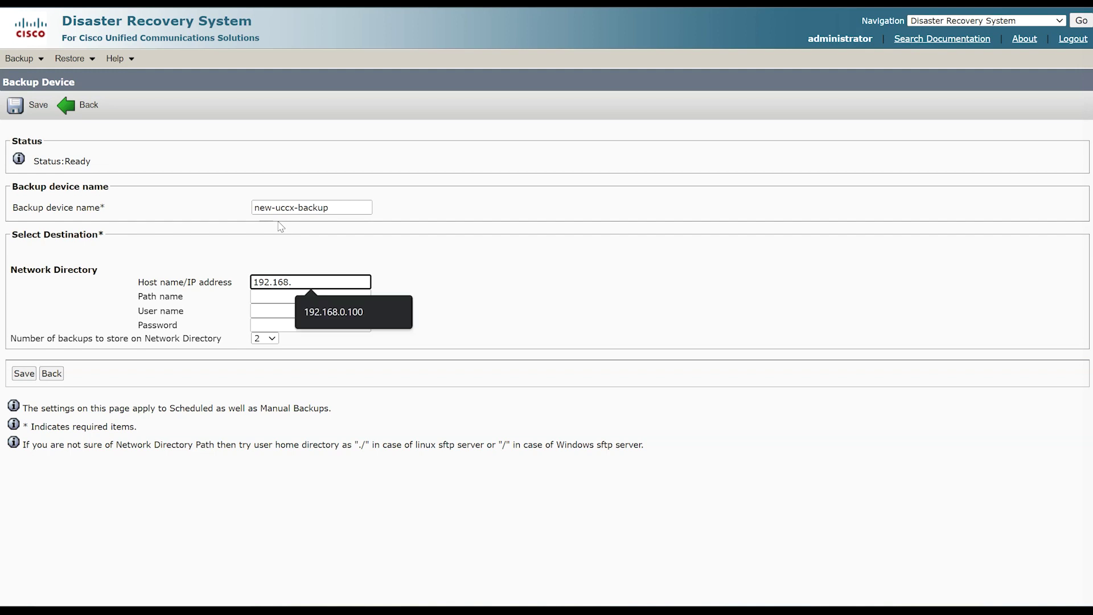
# Set the new-uccx-backup device's host to 192.168.0.100 and its path to \SFTP\backupcucm\usr\callcenter\cucm
pyautogui.write('0.100')
pyautogui.press('Tab')
pyautogui.write('pcucm\\usr\\callcenter\\cucm')
pyautogui.press('Tab')
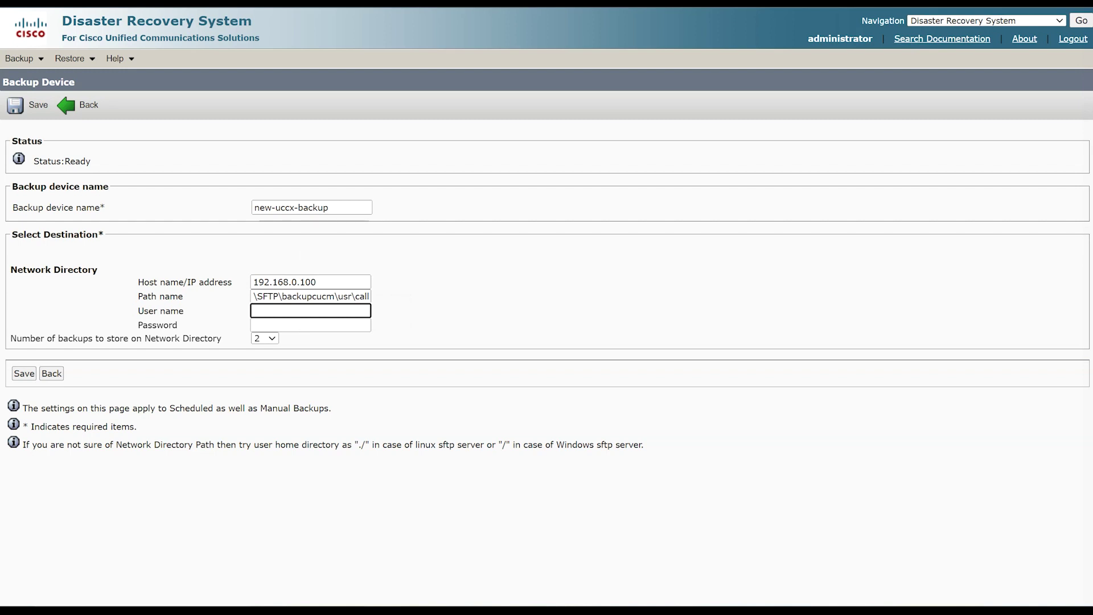
# Change the final folder of the backup device's path so it reads \SFTP\backupcucm\usr\callcenter\uccx
pyautogui.click(359, 296)
pyautogui.press('Right')
pyautogui.press('Right')
pyautogui.press('Right')
pyautogui.press('Right')
pyautogui.press('Right')
pyautogui.press('Right')
pyautogui.press('Right')
pyautogui.press('Right')
pyautogui.press('Right')
pyautogui.press('Right')
pyautogui.press('BackSpace')
pyautogui.press('BackSpace')
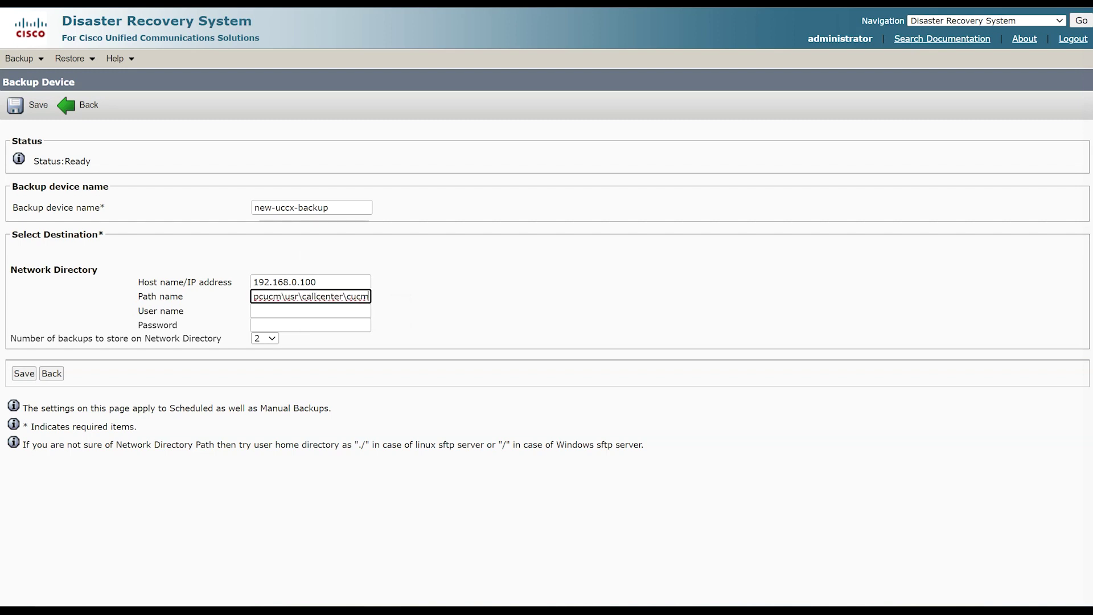
pyautogui.click(384, 285)
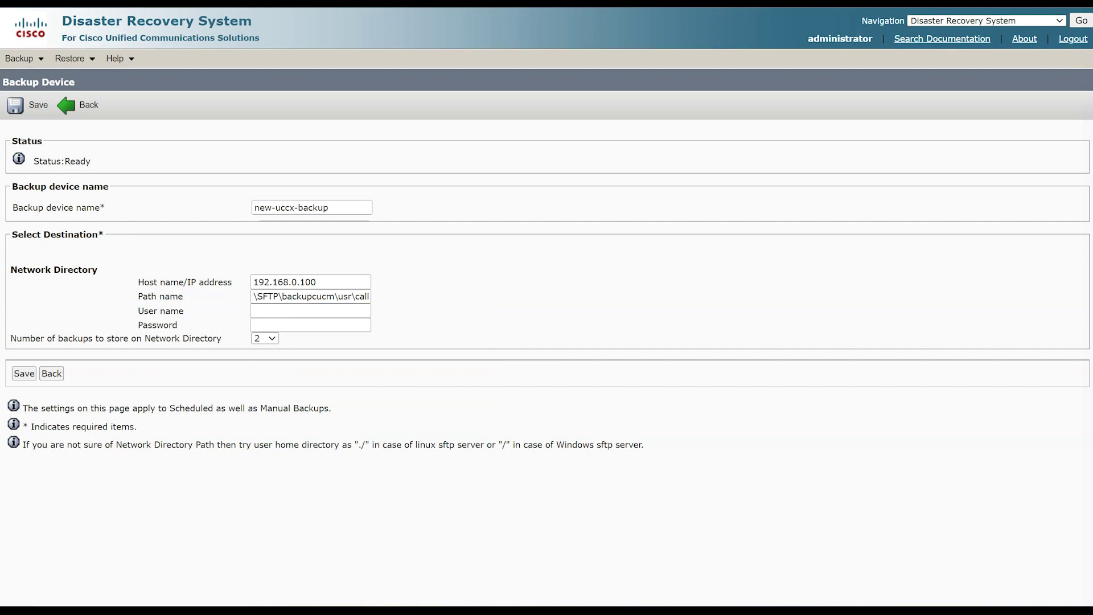
pyautogui.click(364, 297)
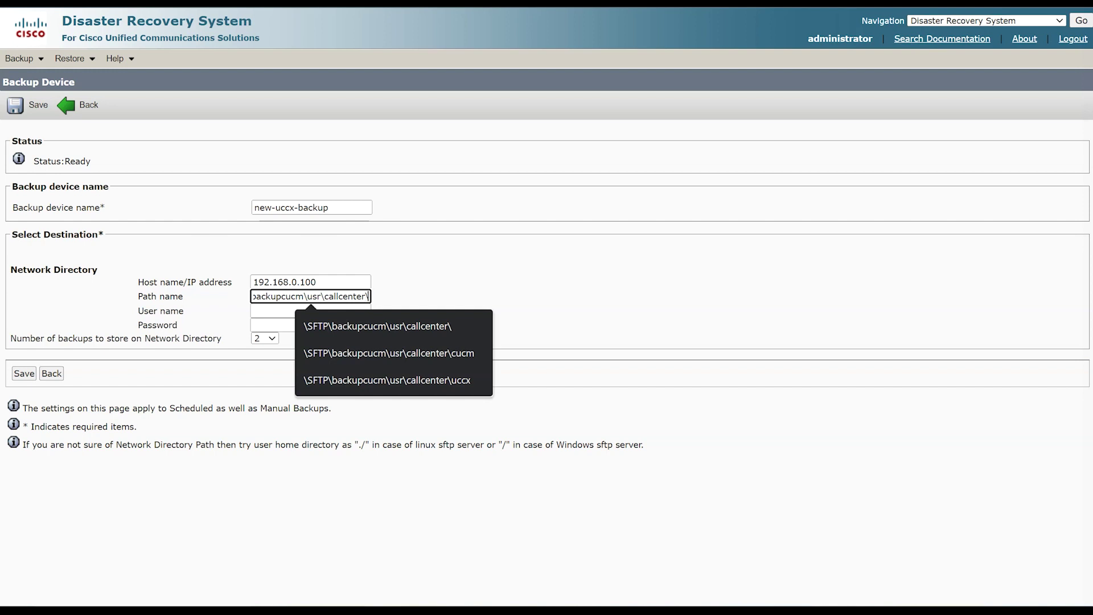
pyautogui.write('uccx')
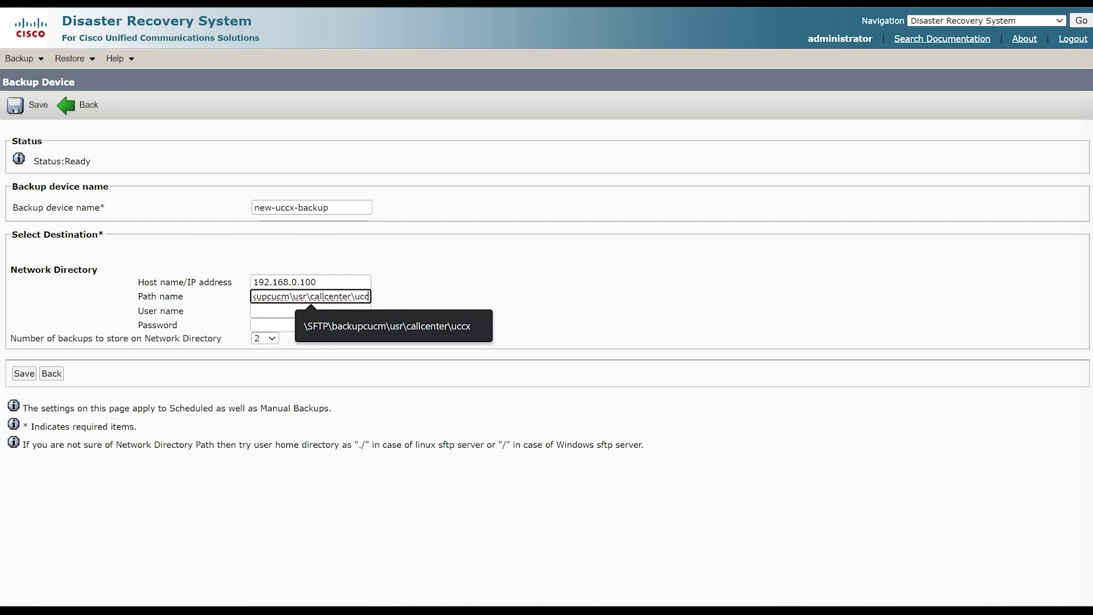
# Enter the user name callcenter and the network directory password, and save the backup device
pyautogui.click(311, 311)
pyautogui.write('c')
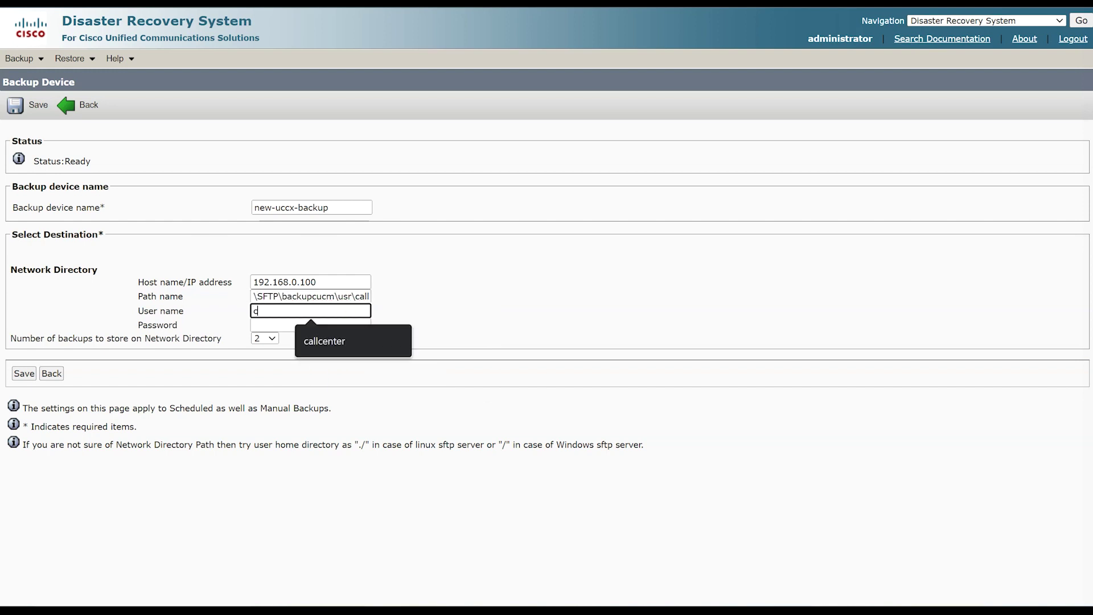
pyautogui.write('allcenter')
pyautogui.click(310, 325)
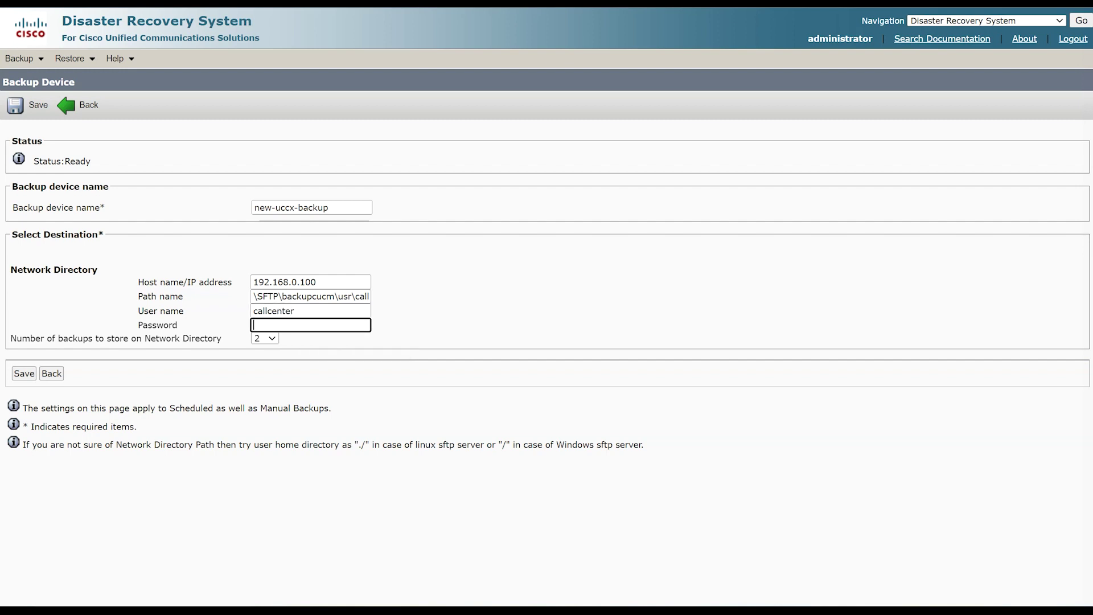
pyautogui.write('••••••••')
pyautogui.click(31, 374)
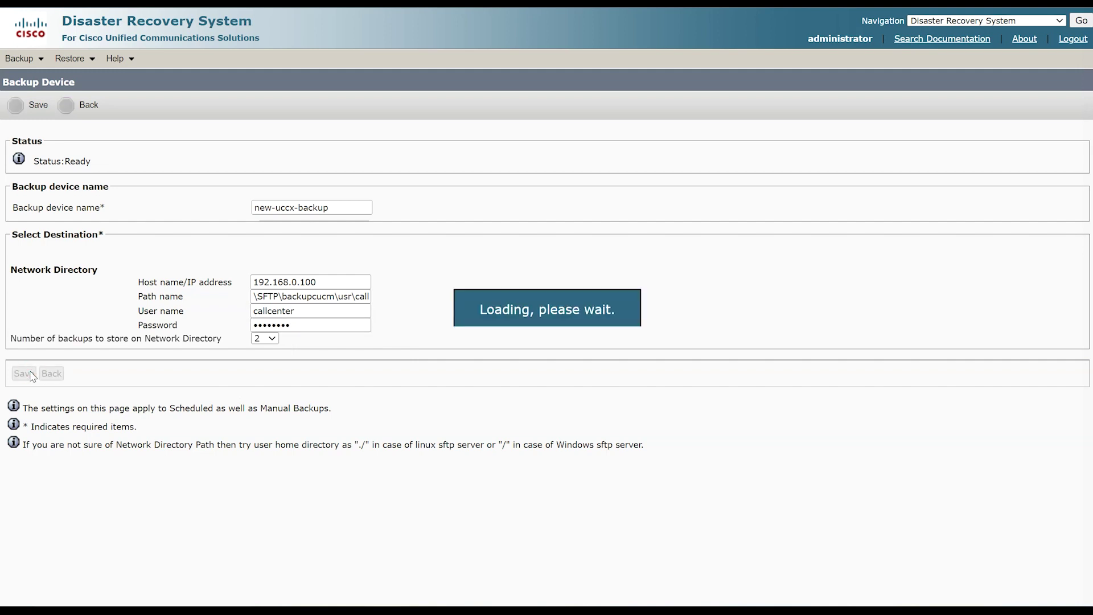
# Add a backup schedule named uccx-backup-scheduler that uses the new-uccx-backup device and includes the UCCX feature
pyautogui.moveTo(30, 59)
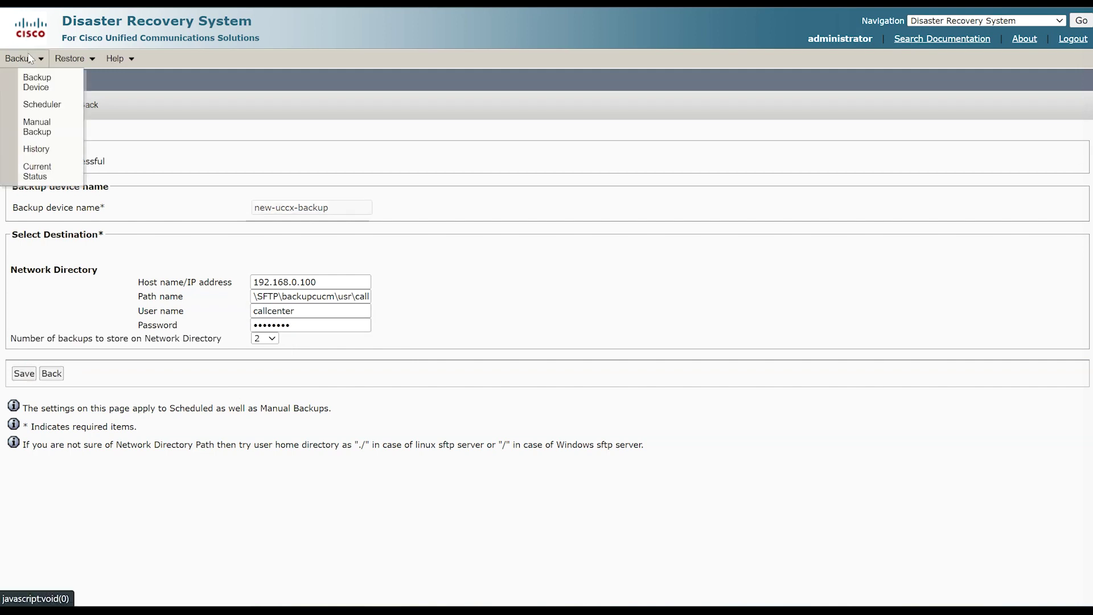
pyautogui.click(50, 107)
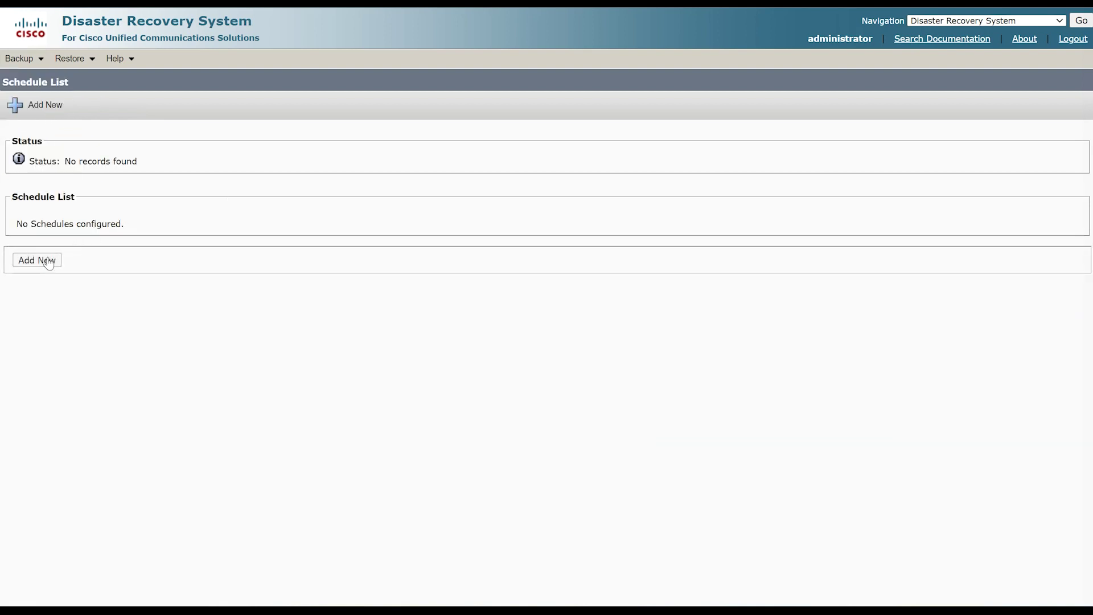
pyautogui.click(47, 261)
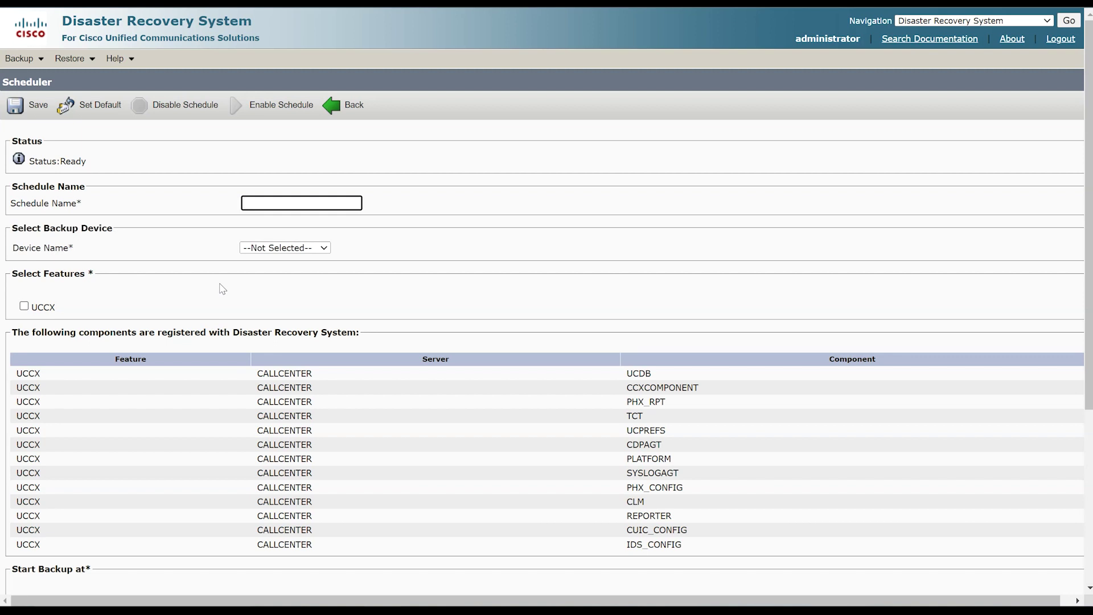
pyautogui.write('uccx-backup-scheduler')
pyautogui.press('Tab')
pyautogui.press('Down')
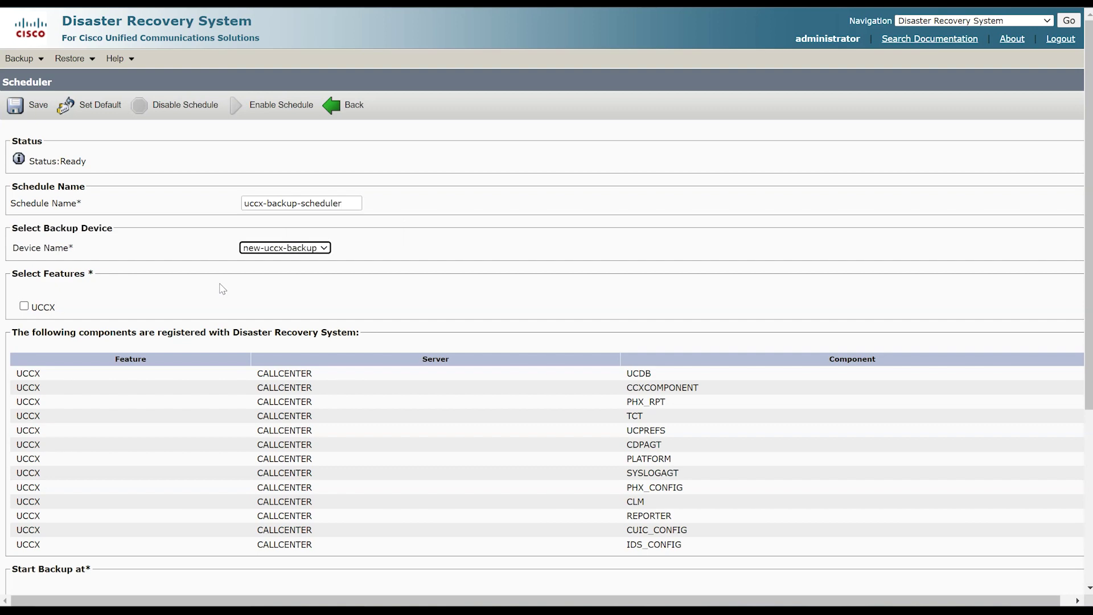
pyautogui.press('Tab')
pyautogui.press('space')
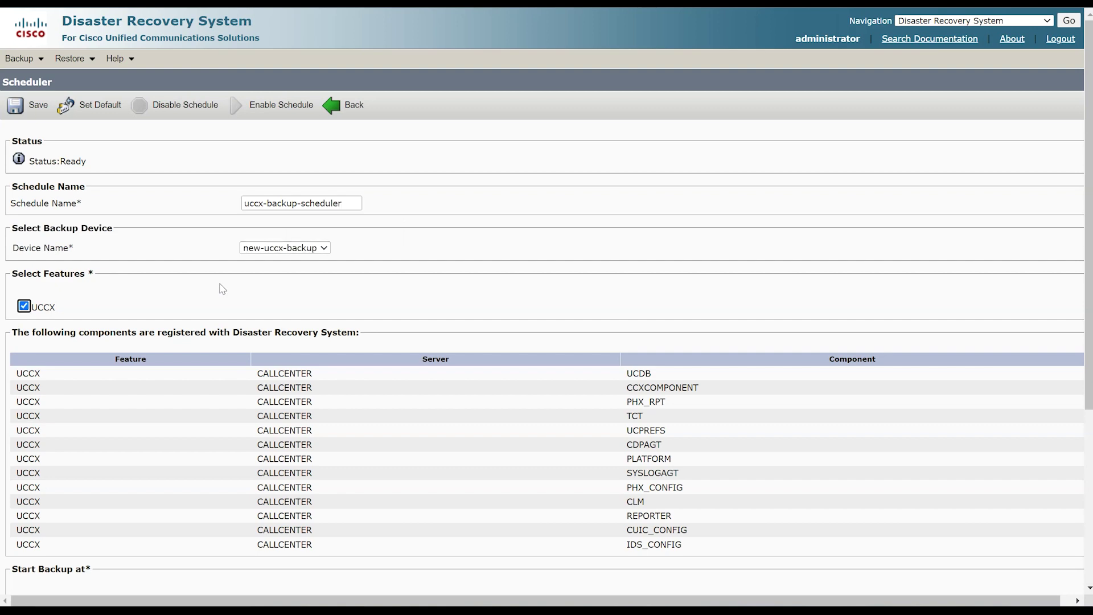
# Set the UCCX schedule to start on 11 Sep 2023 at 00:05 with a monthly frequency
pyautogui.scroll(-3, 448, 385)
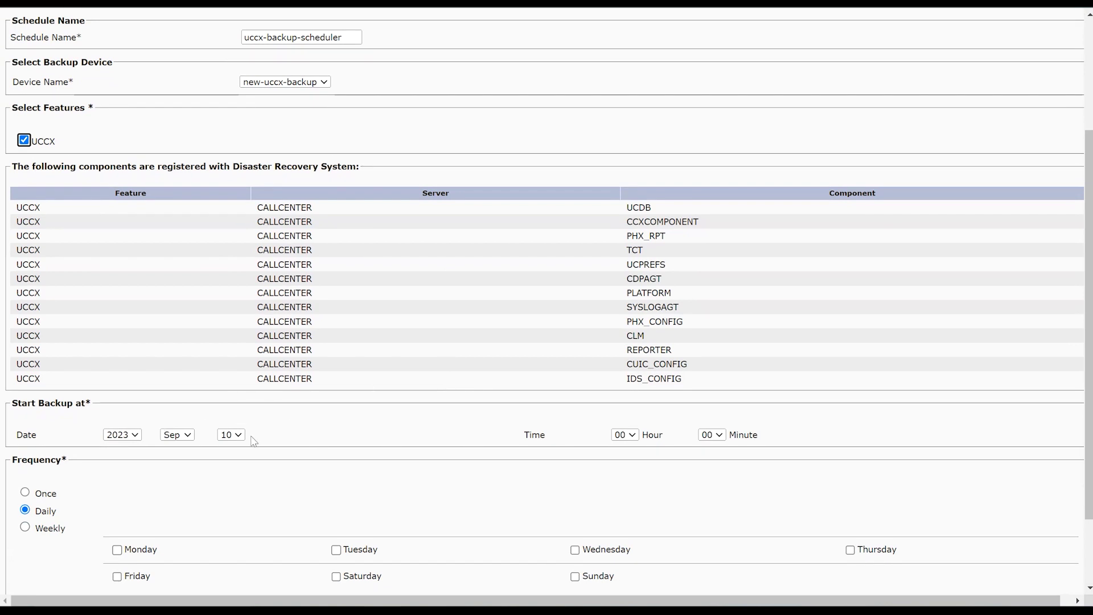
pyautogui.click(227, 436)
pyautogui.click(226, 326)
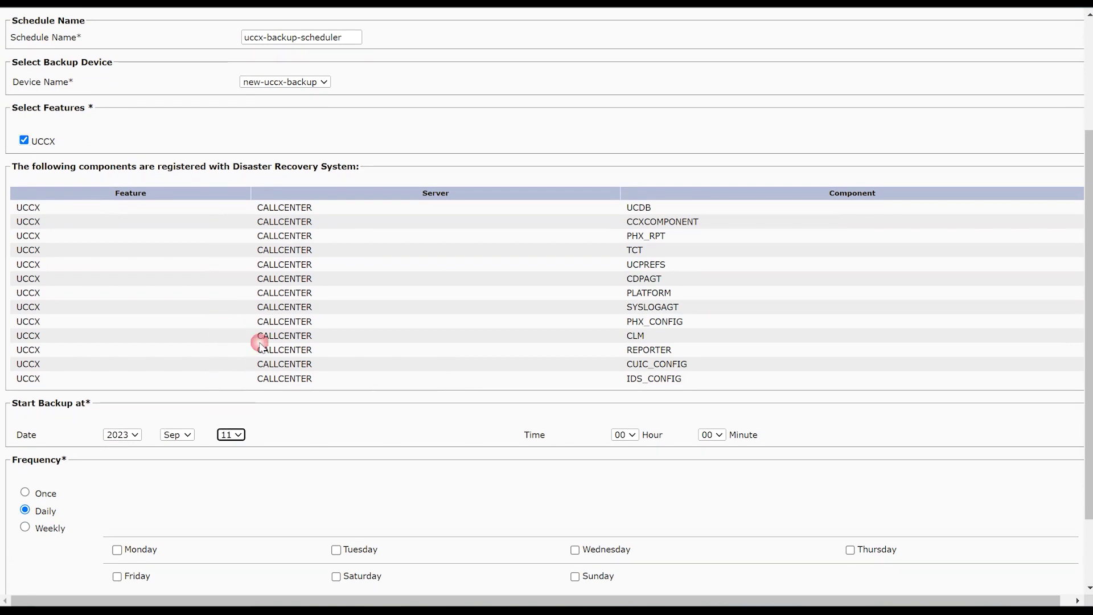
pyautogui.click(719, 435)
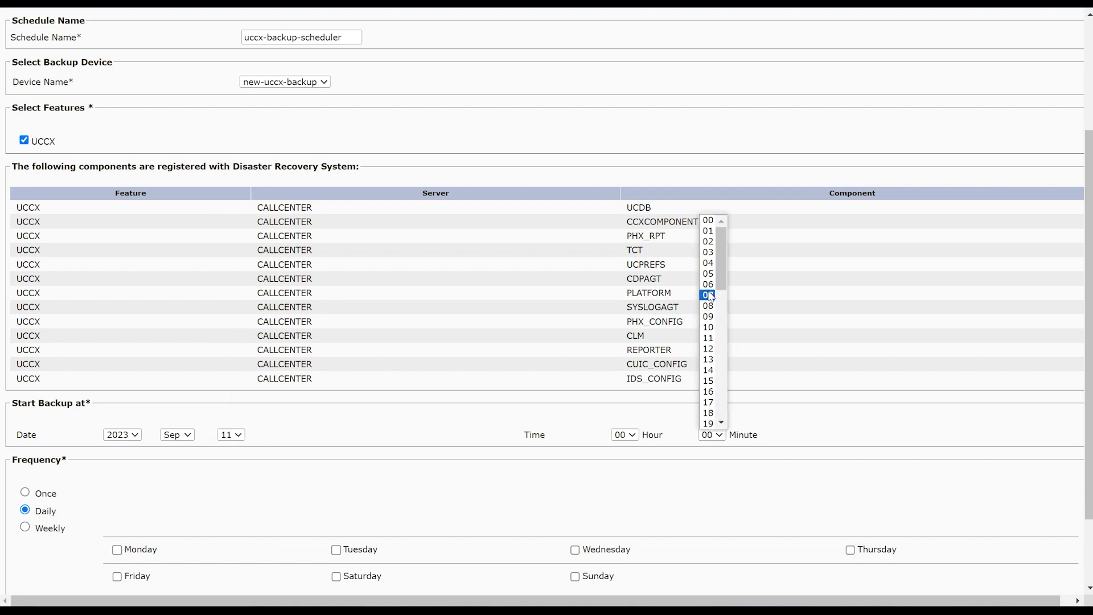
pyautogui.click(709, 276)
pyautogui.scroll(-2, 364, 458)
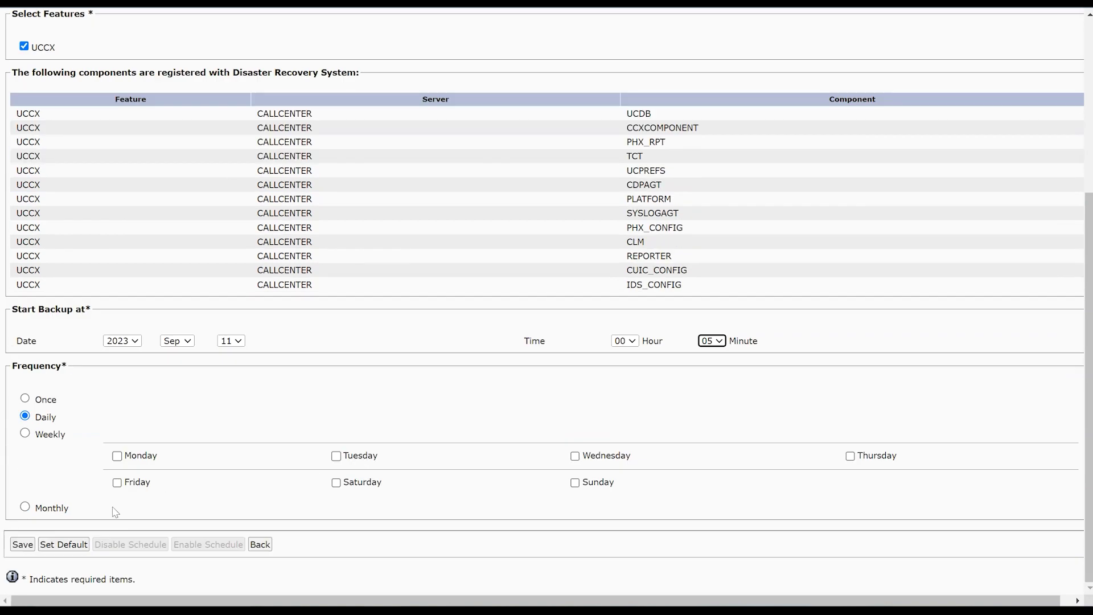
pyautogui.click(25, 506)
# Save the uccx-backup-scheduler schedule, accept the confirmation, and enable the schedule
pyautogui.click(23, 543)
pyautogui.press('Return')
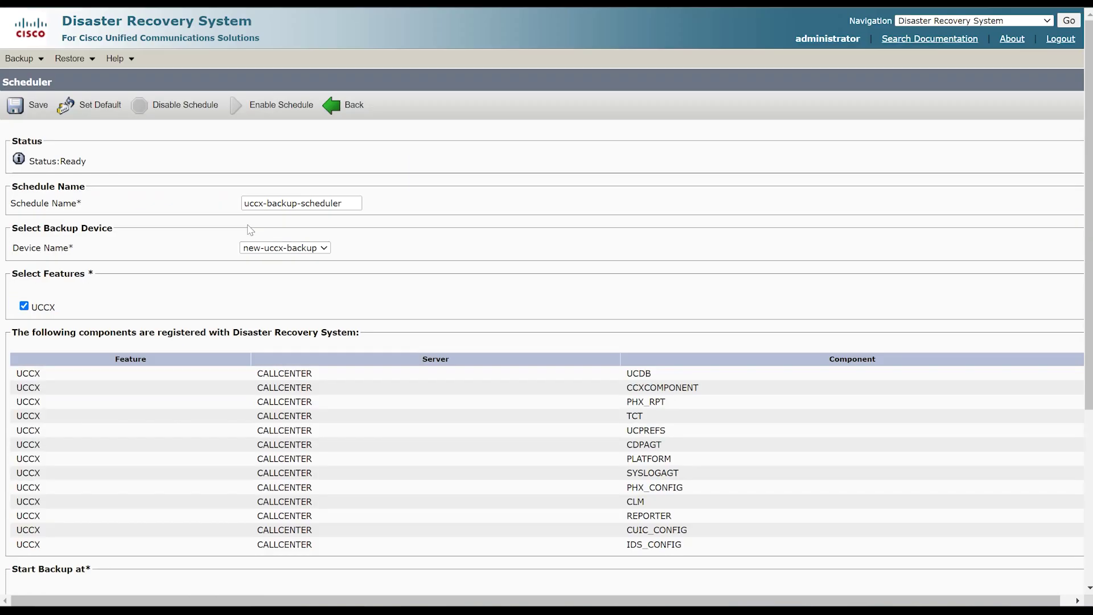
pyautogui.scroll(-1, 251, 230)
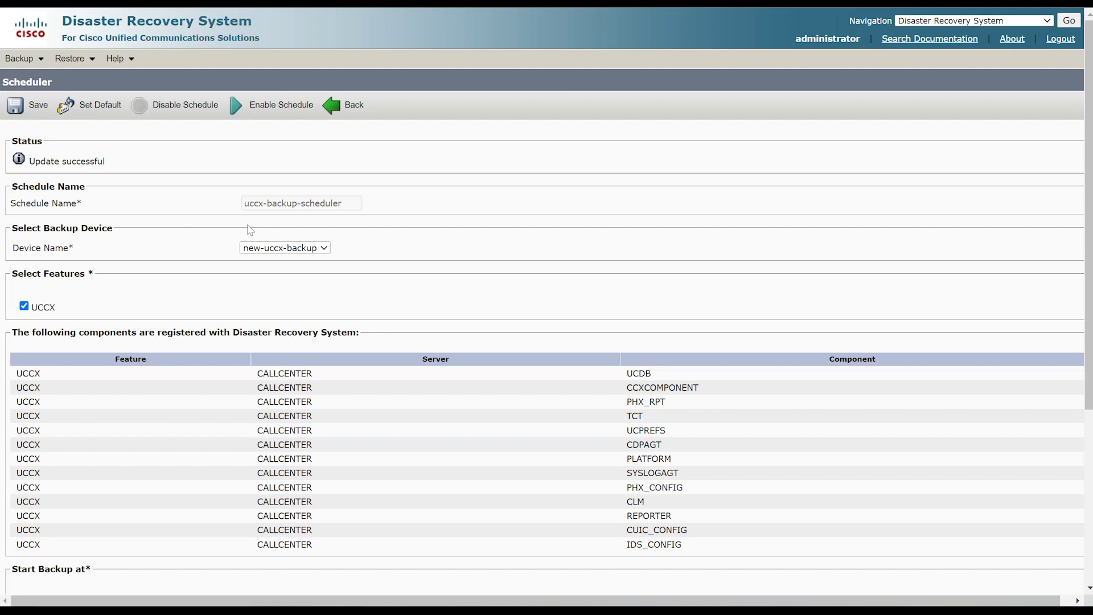
pyautogui.click(262, 116)
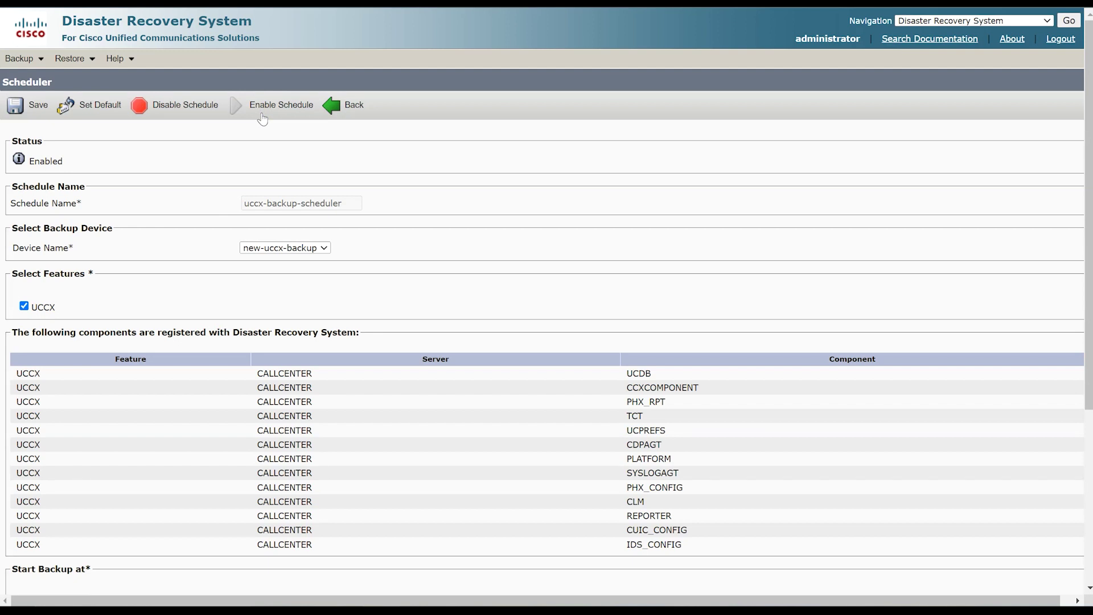
# Open the manual backup page of the UCCX Disaster Recovery System
pyautogui.moveTo(22, 59)
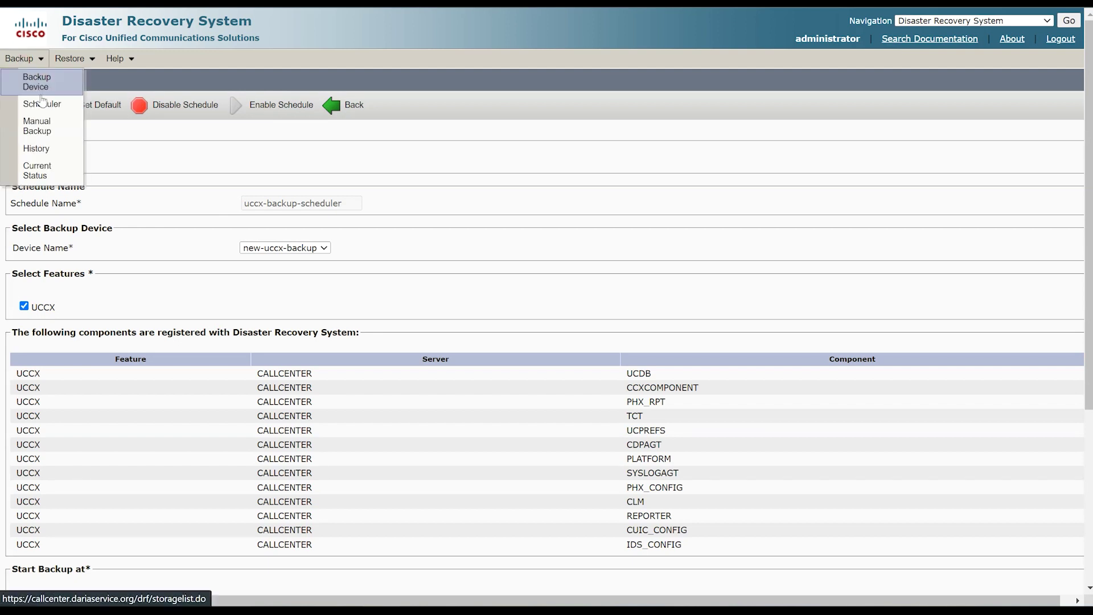
pyautogui.click(48, 129)
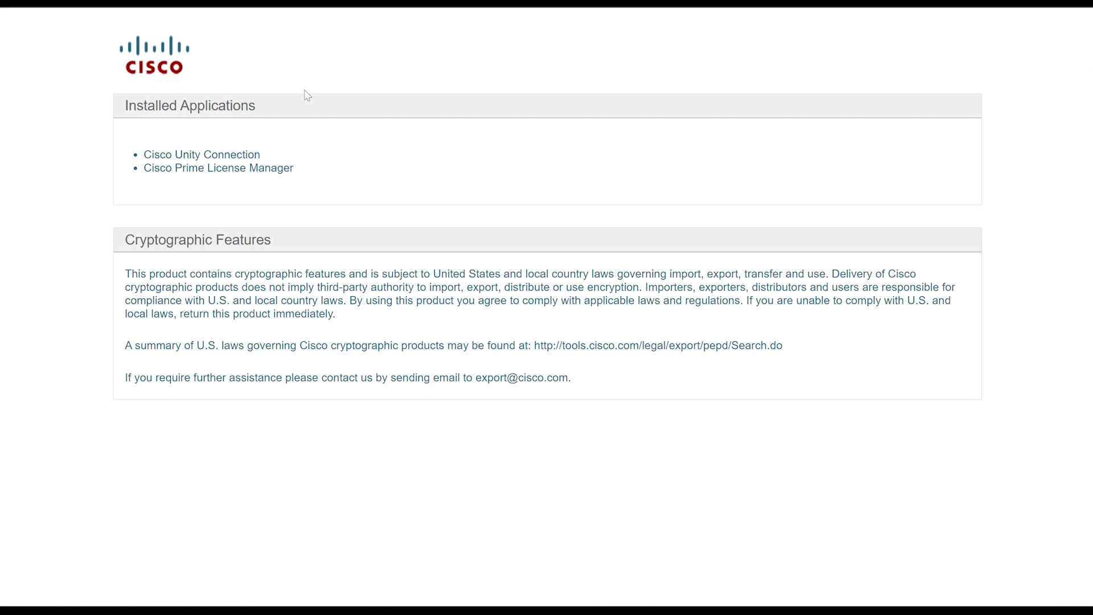
# Open the Disaster Recovery System of Cisco Unity Connection and log in with the administrator username and password
pyautogui.click(234, 153)
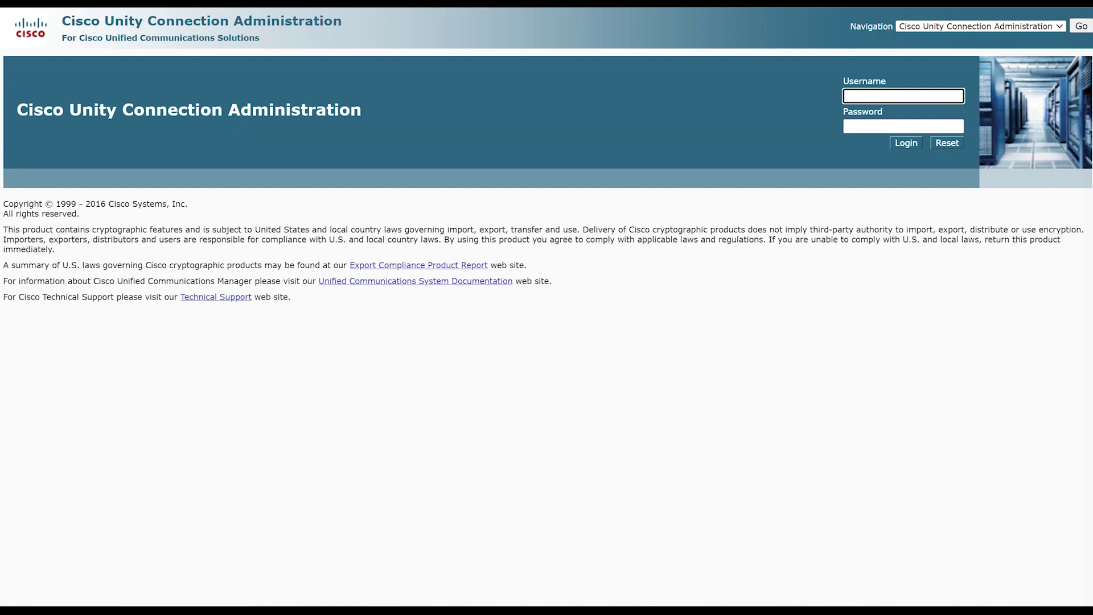
pyautogui.click(1041, 27)
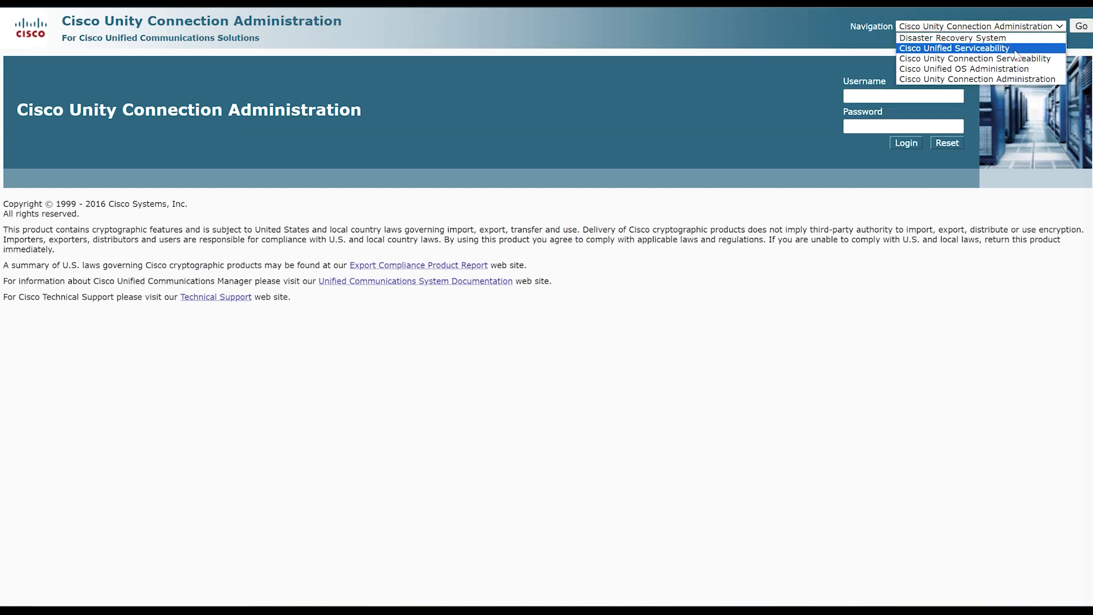
pyautogui.click(1013, 38)
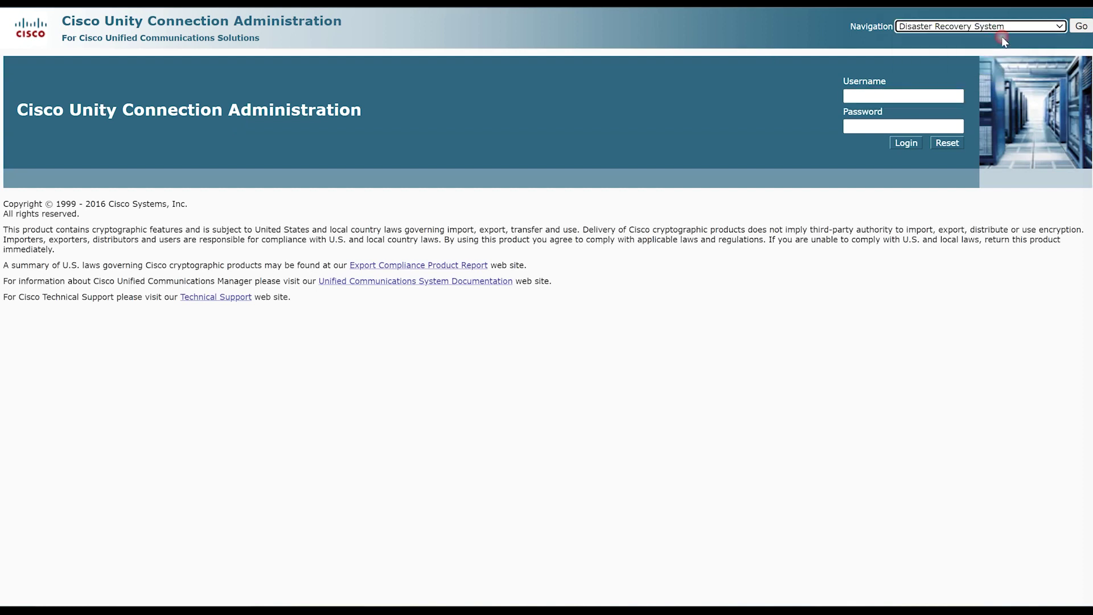
pyautogui.click(1079, 26)
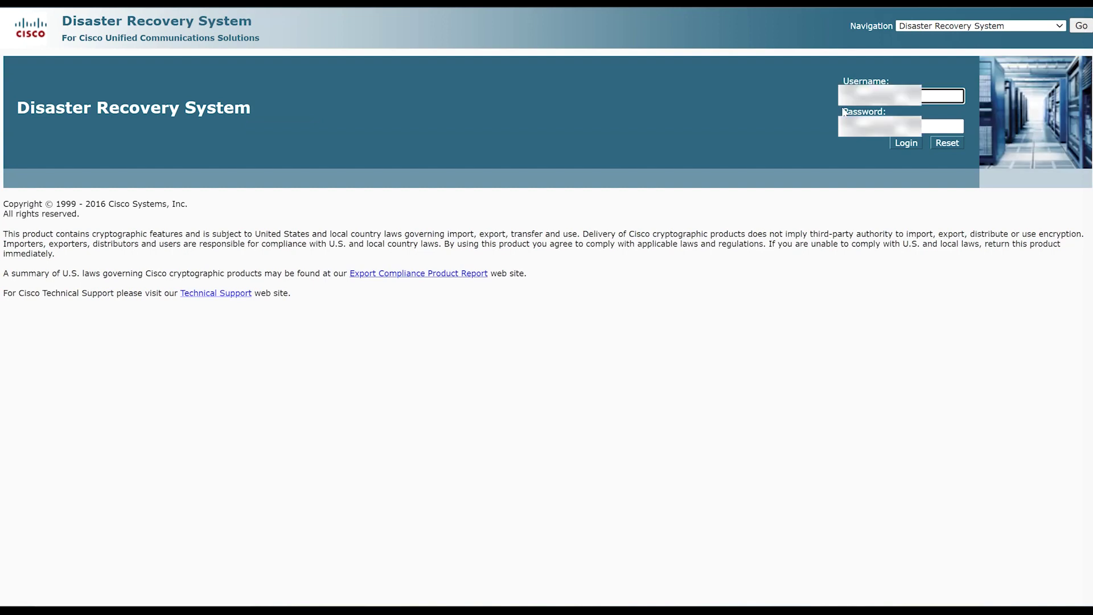
pyautogui.press('Tab')
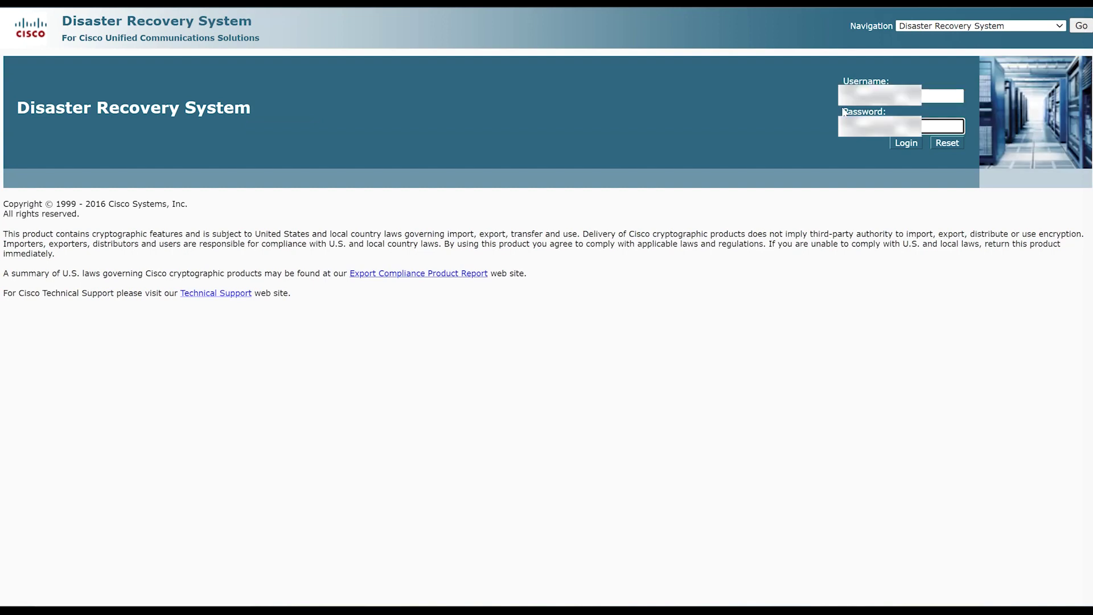
pyautogui.press('Return')
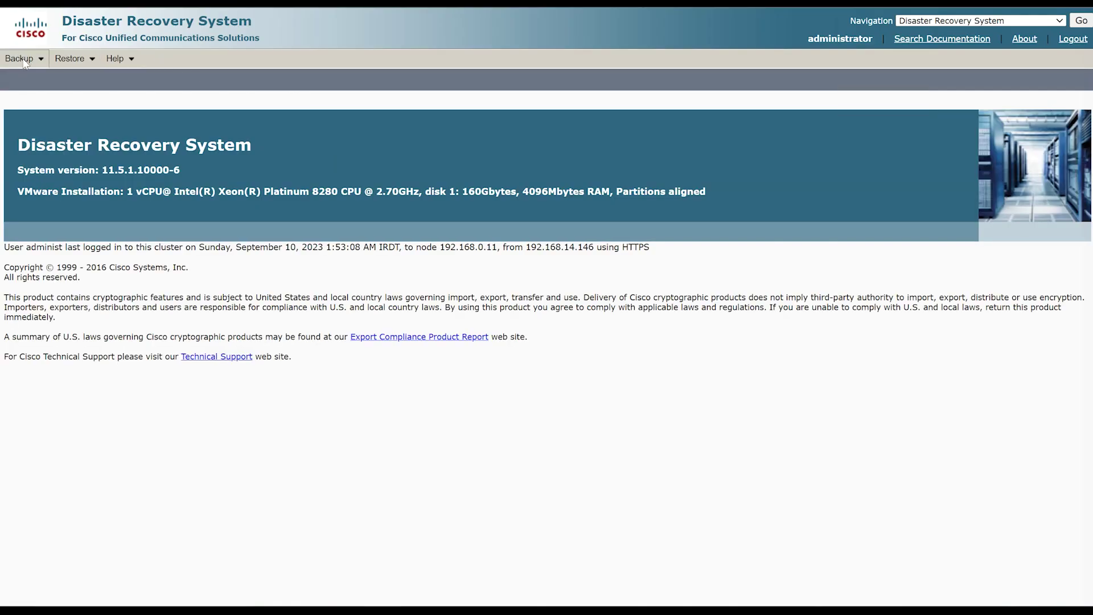
# Add a backup device named new-cuc-backup with the host address 192.168.0.100
pyautogui.moveTo(19, 59)
pyautogui.click(39, 80)
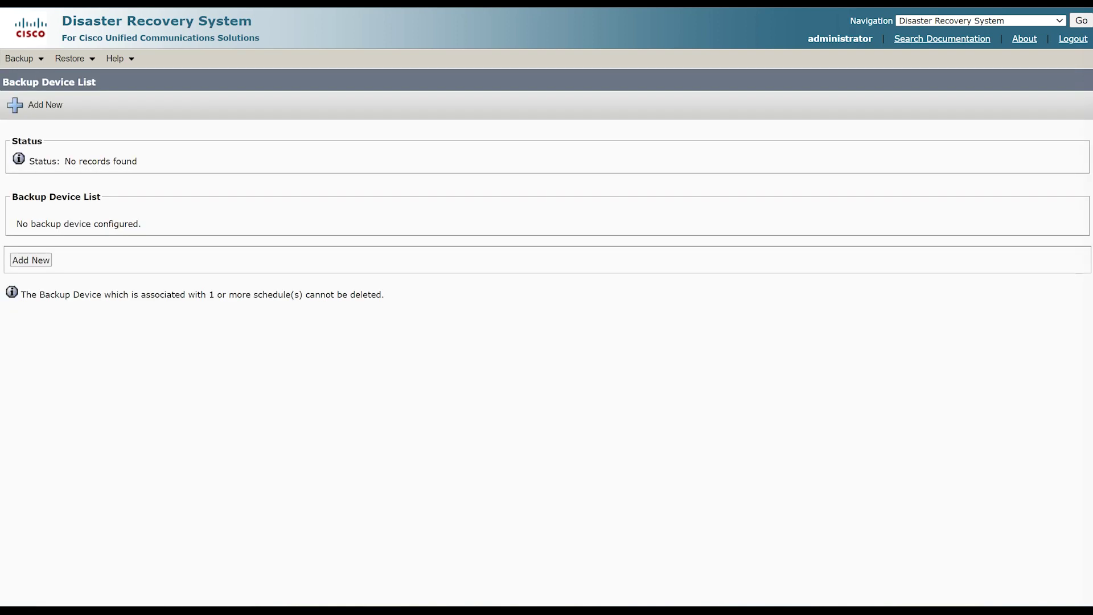
pyautogui.click(48, 107)
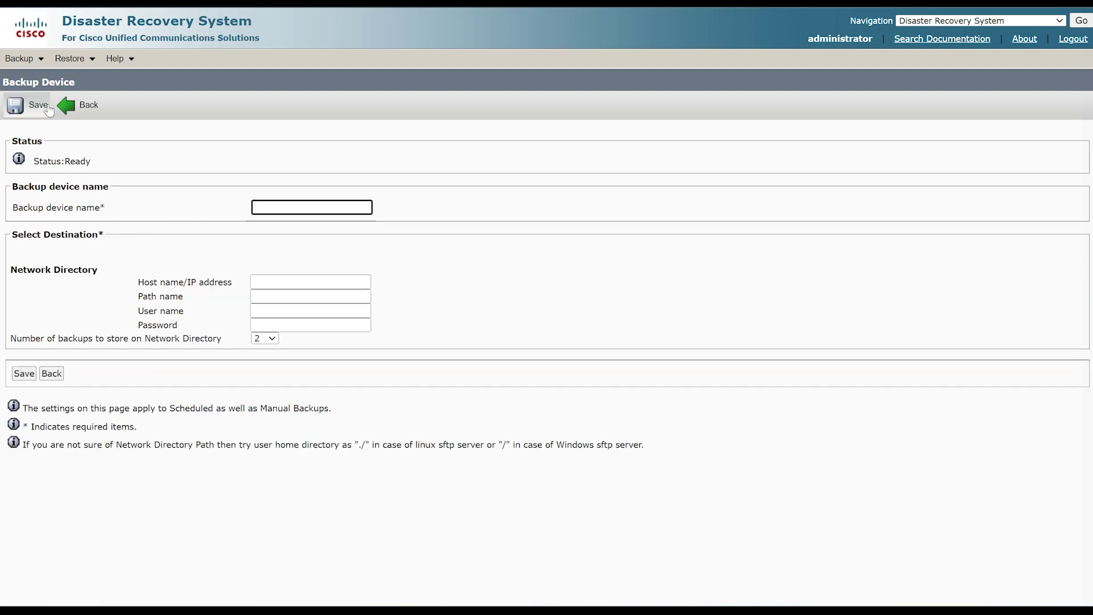
pyautogui.write('new-cuc')
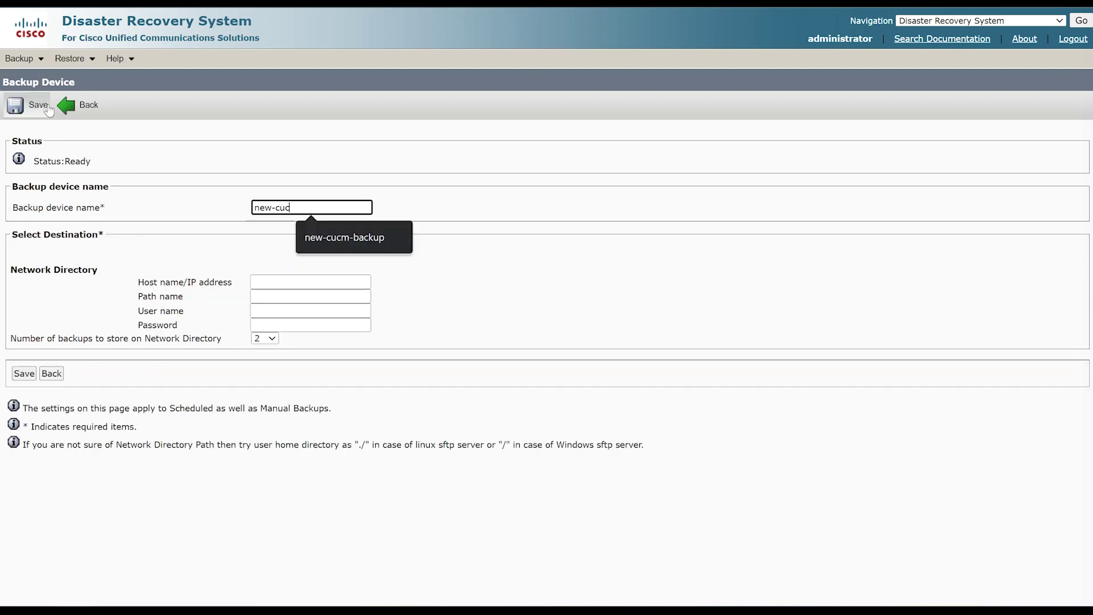
pyautogui.write('-backup')
pyautogui.press('Tab')
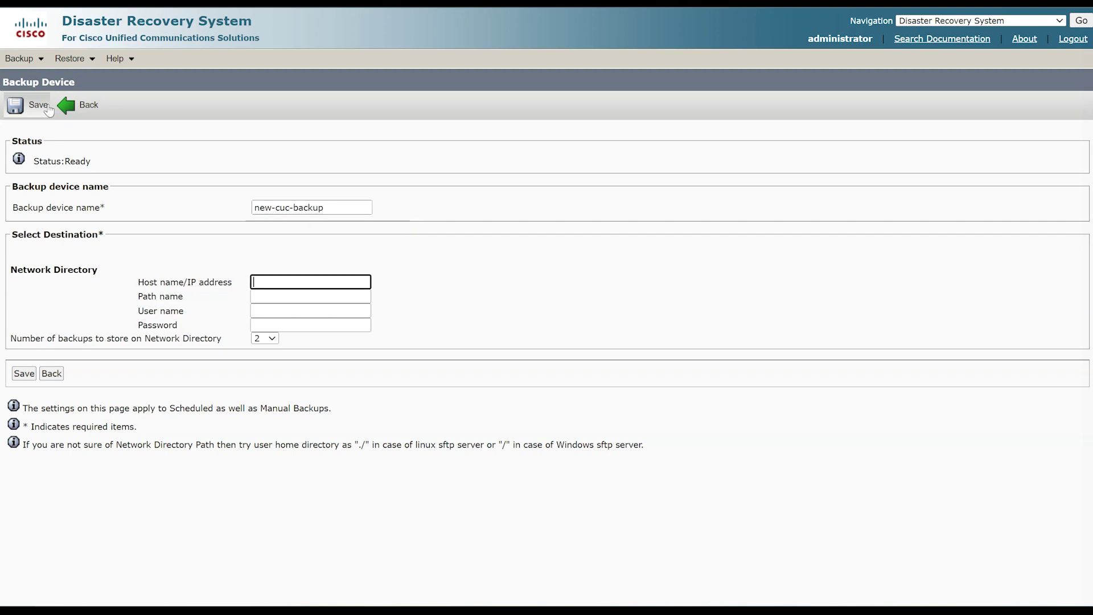
pyautogui.write('192.168.0.100')
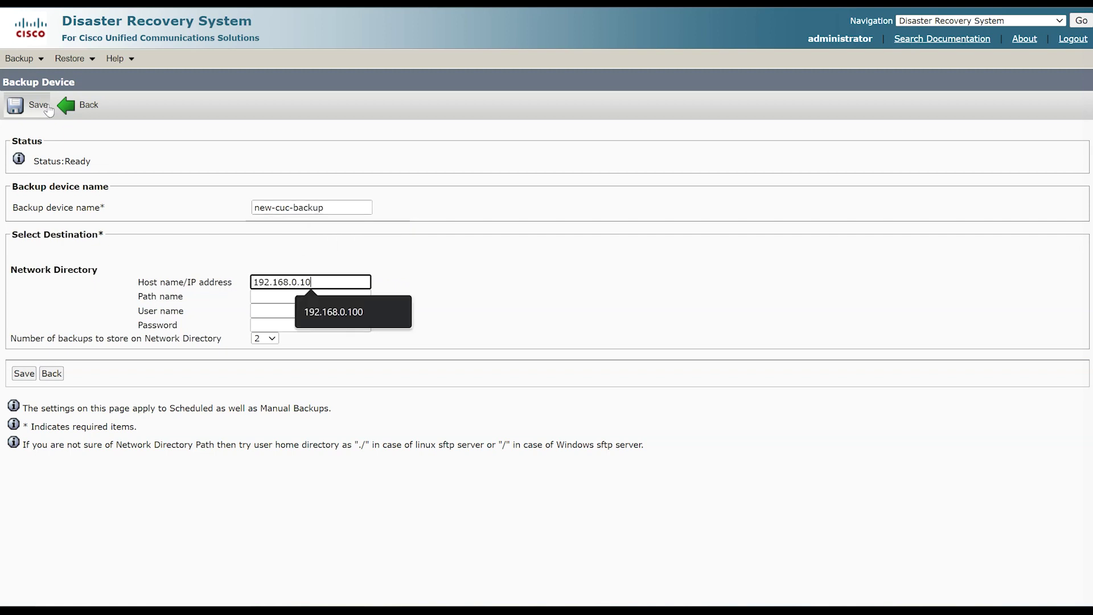
pyautogui.press('Tab')
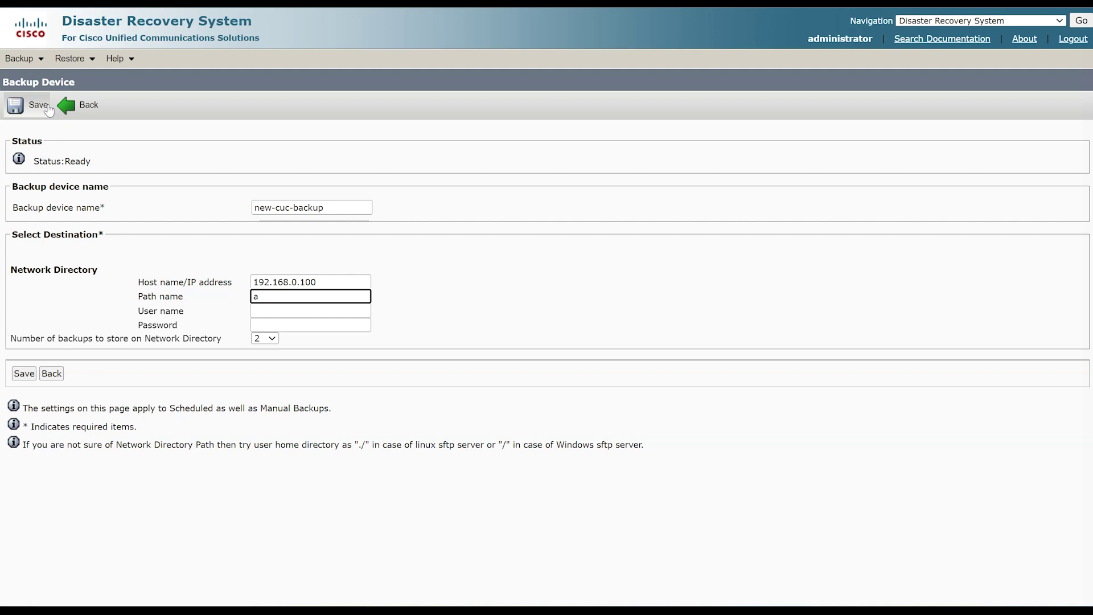
# Set the network directory path of the new-cuc-backup device to \SFTP\backupcucm\usr\callcenter\cuc
pyautogui.press('BackSpace')
pyautogui.hotkey('ctrl', 'v')
pyautogui.press('BackSpace')
pyautogui.press('BackSpace')
pyautogui.press('BackSpace')
pyautogui.press('BackSpace')
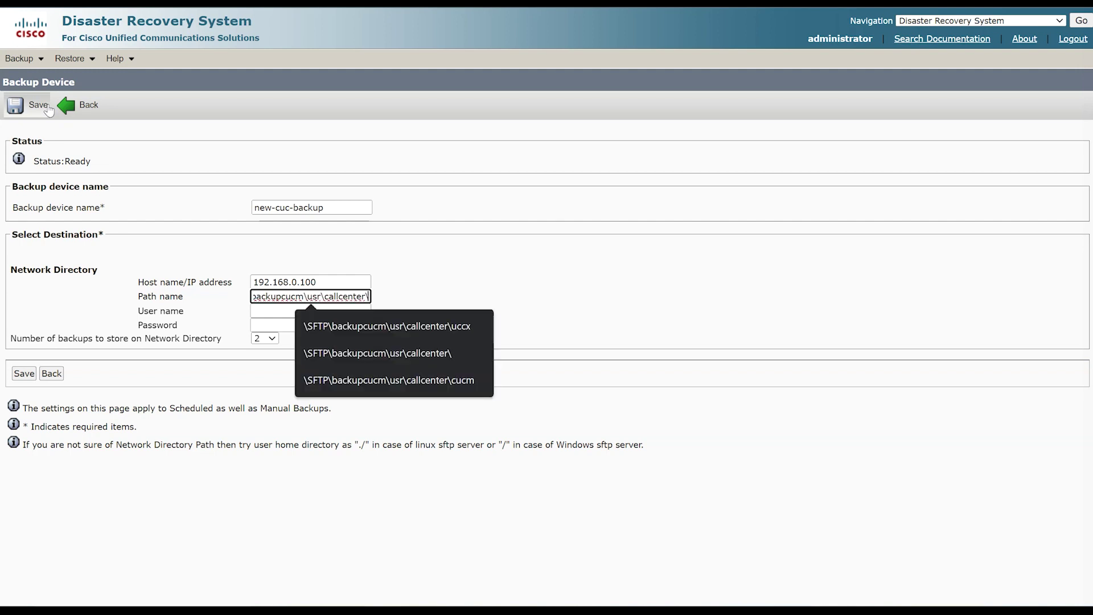
pyautogui.write('uccx')
pyautogui.press('Tab')
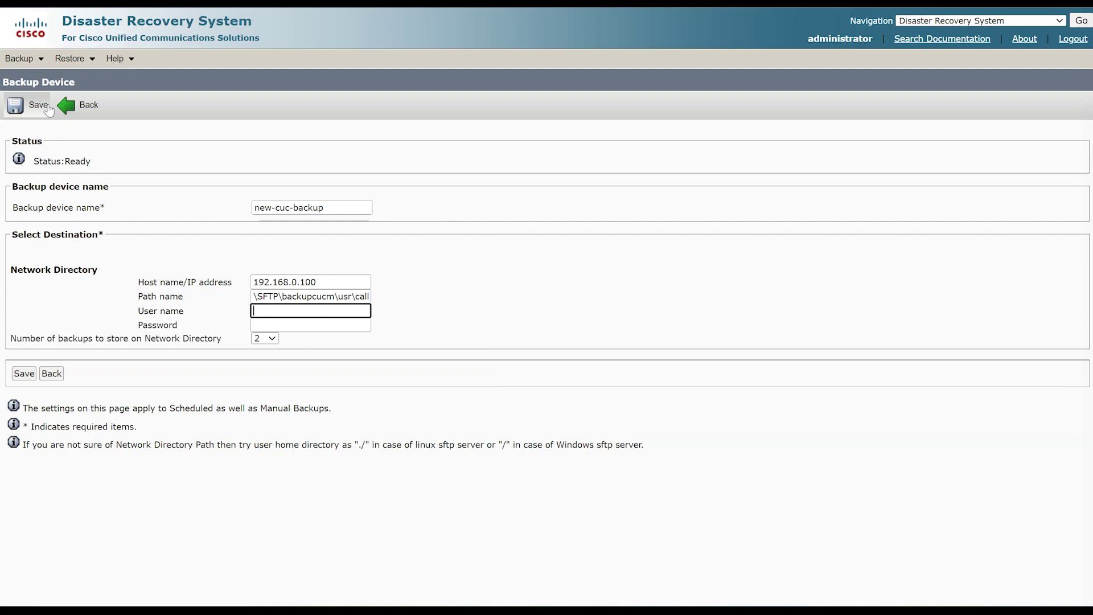
# Enter the user name callcenter and the SFTP account password for the new-cuc-backup device, and save it
pyautogui.write('callcenter')
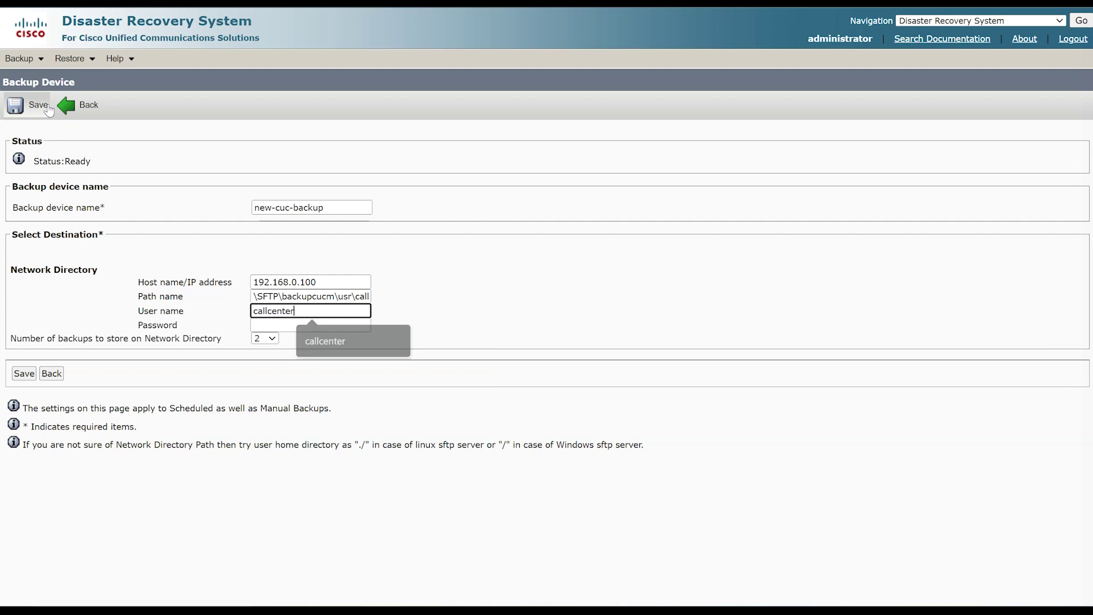
pyautogui.press('Tab')
pyautogui.write('•')
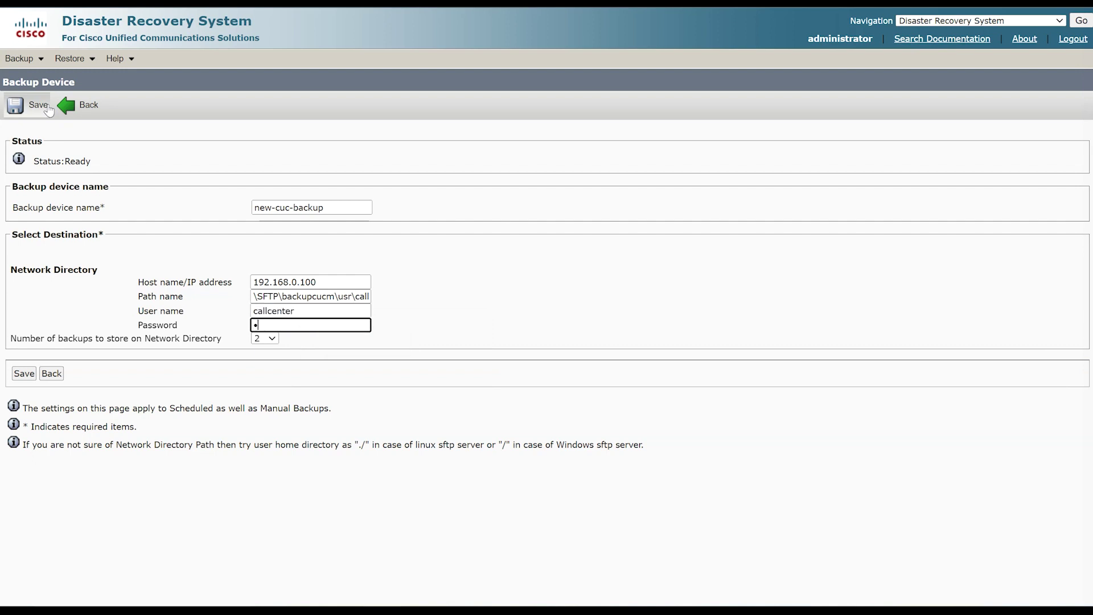
pyautogui.write('•••••••')
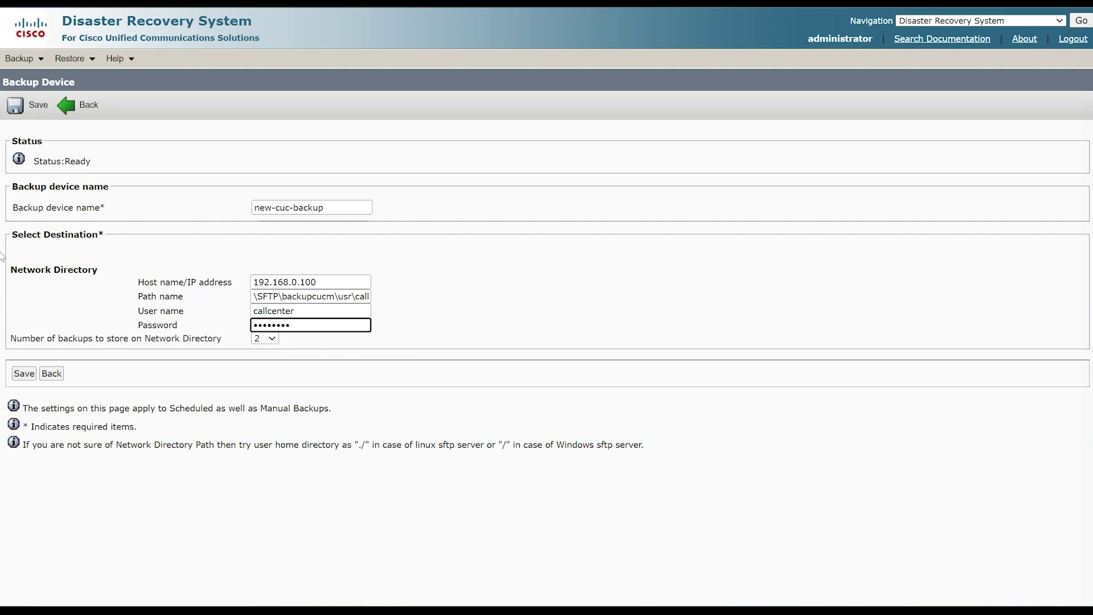
pyautogui.click(26, 376)
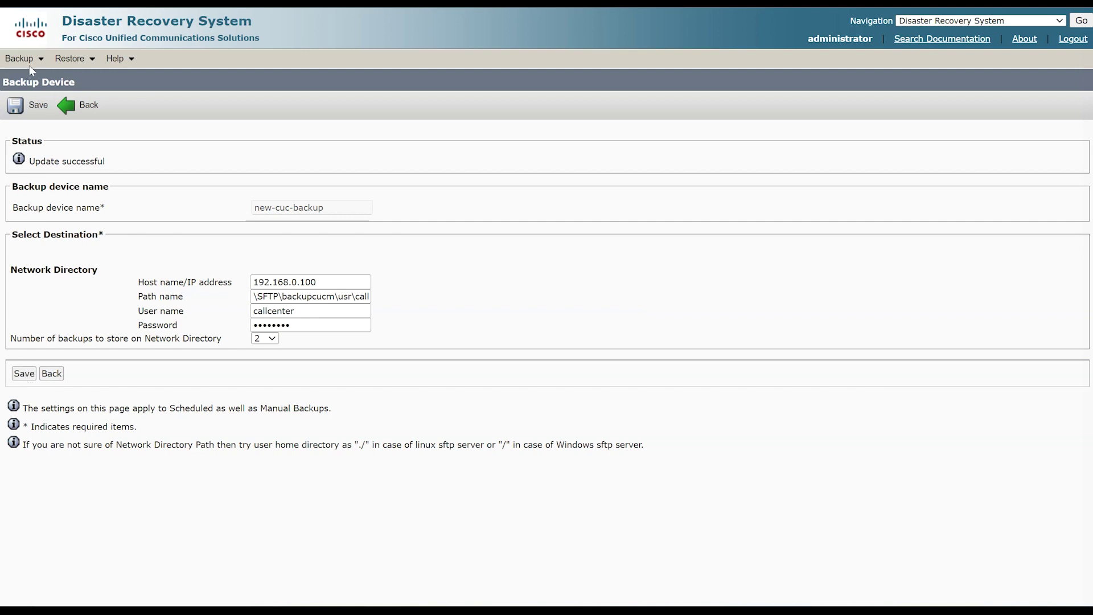
# Add a backup schedule named cuc-backup-scheduler that uses the new-cuc-backup device
pyautogui.moveTo(24, 59)
pyautogui.click(44, 108)
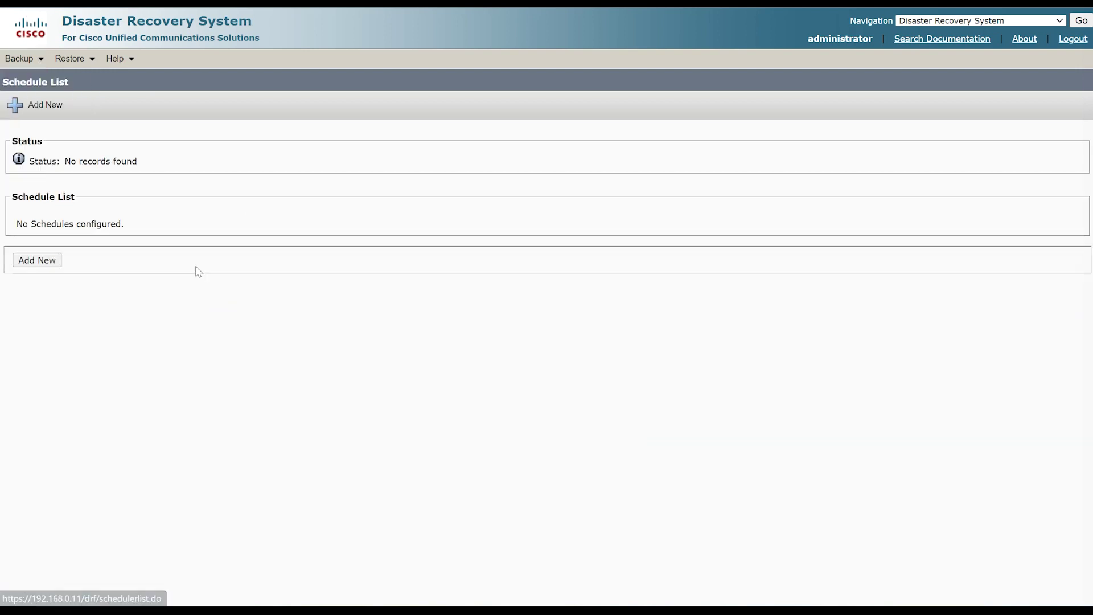
pyautogui.click(49, 259)
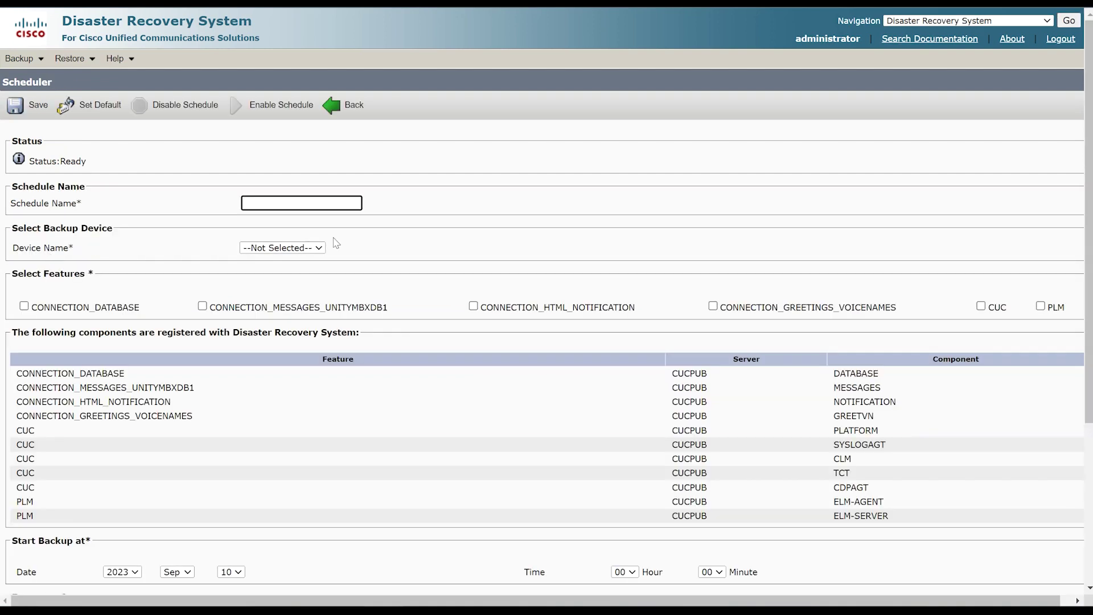
pyautogui.write('cuc-backup-0')
pyautogui.write('cheduler')
pyautogui.press('Tab')
pyautogui.press('Down')
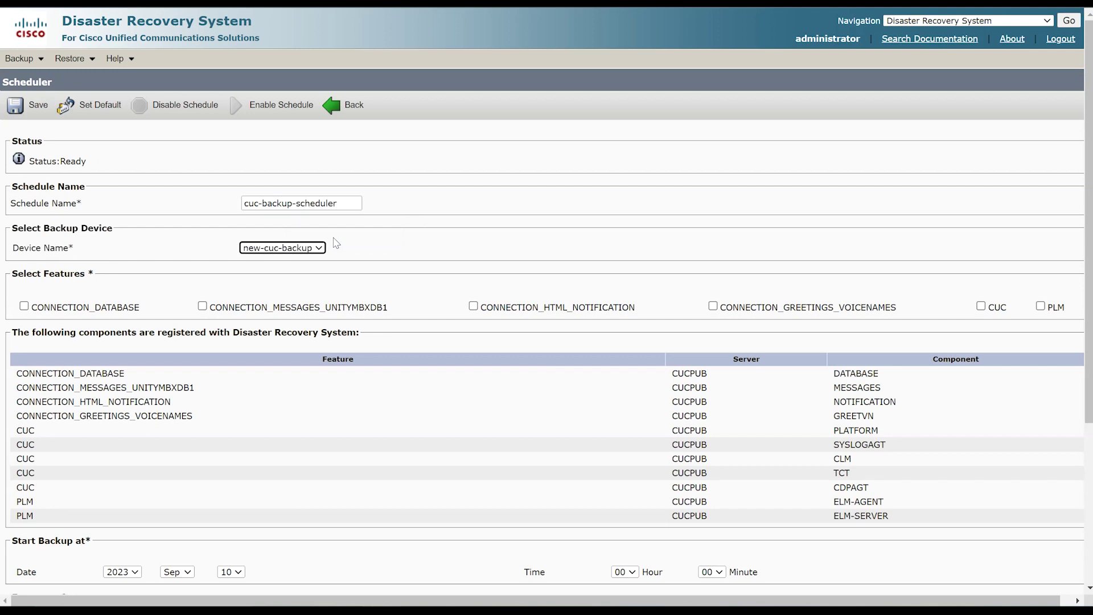
# Include all six features in the cuc-backup-scheduler schedule: the four CONNECTION features, CUC and PLM
pyautogui.press('Tab')
pyautogui.press('space')
pyautogui.press('Tab')
pyautogui.press('Tab')
pyautogui.press('Tab')
pyautogui.press('Tab')
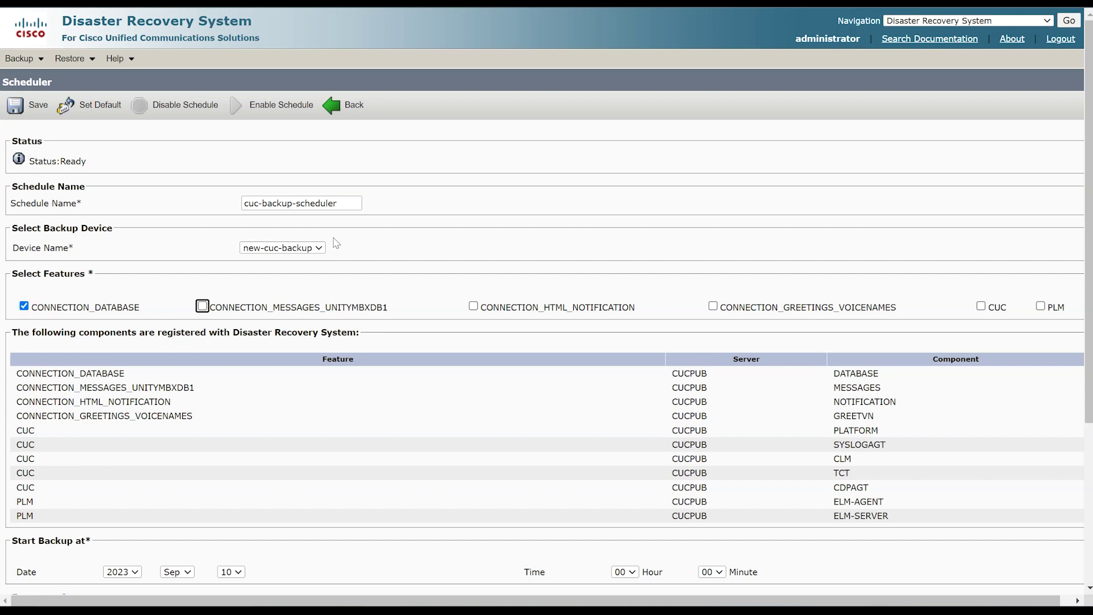
pyautogui.press('space')
pyautogui.press('Tab')
pyautogui.press('space')
pyautogui.click(202, 306)
pyautogui.click(473, 306)
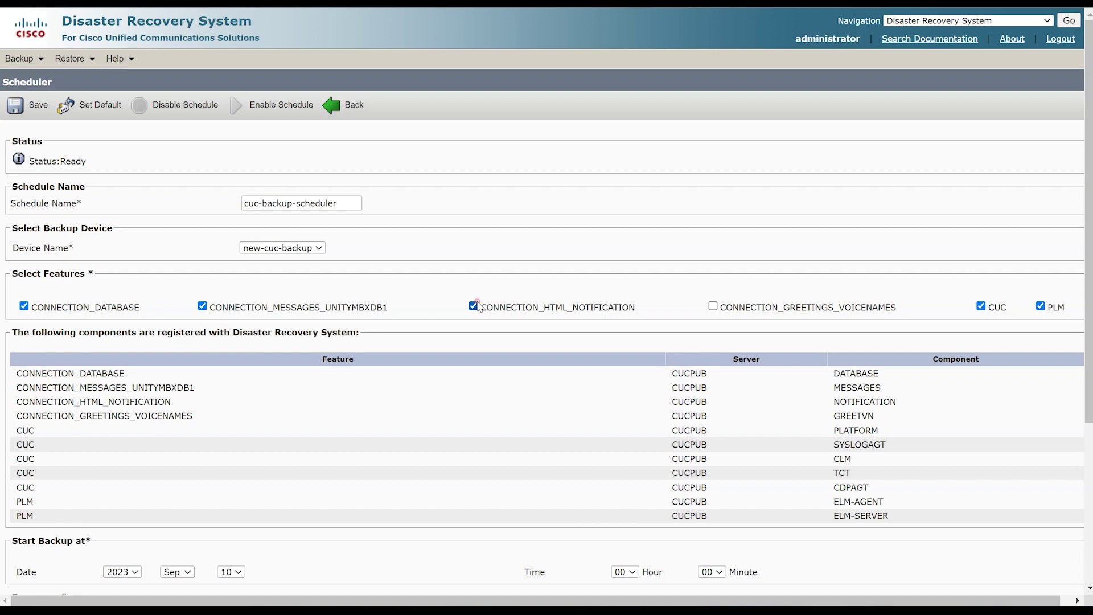
pyautogui.click(713, 306)
# Set the Unity Connection schedule to start on 11 Sep 2023 at 00:05 with a monthly frequency
pyautogui.scroll(-4, 715, 309)
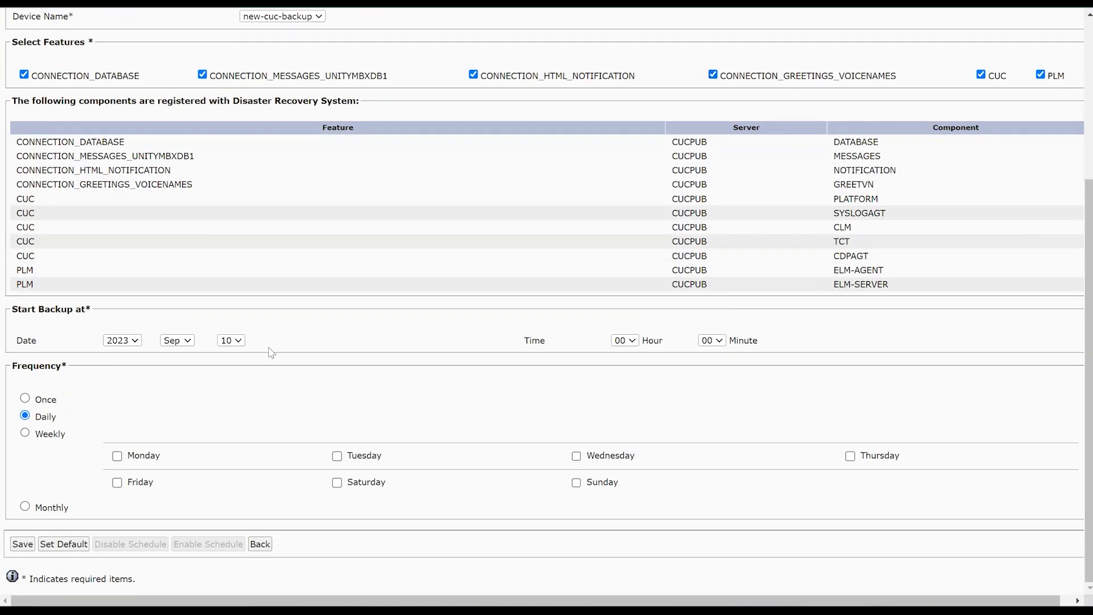
pyautogui.click(715, 340)
pyautogui.click(708, 405)
pyautogui.click(237, 340)
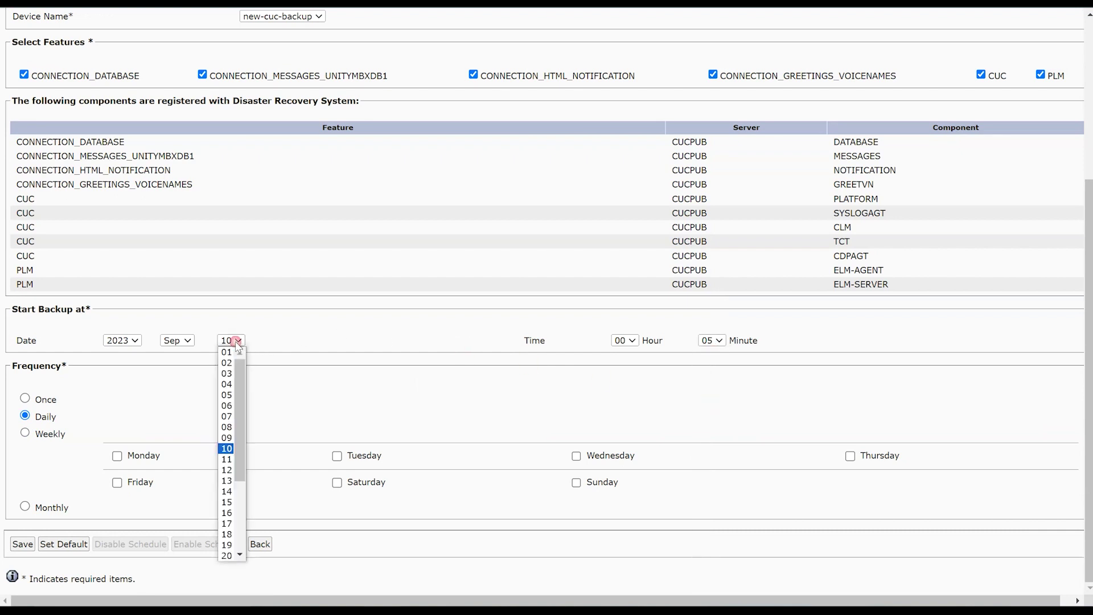
pyautogui.click(228, 459)
pyautogui.click(25, 507)
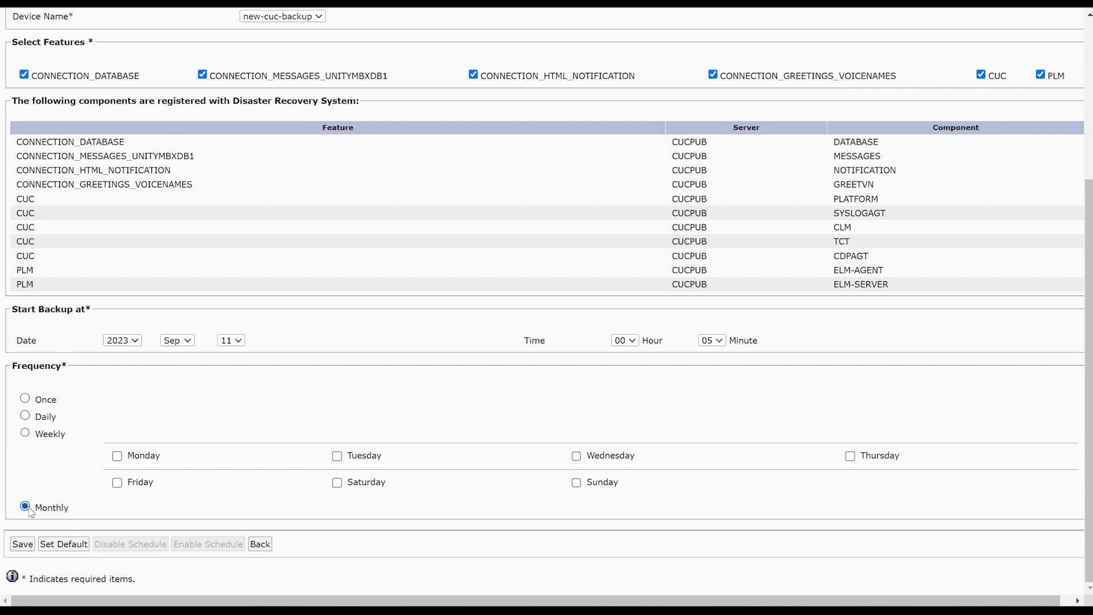
# Save the cuc-backup-scheduler schedule, accept the confirmation, and enable the schedule
pyautogui.click(23, 544)
pyautogui.press('Return')
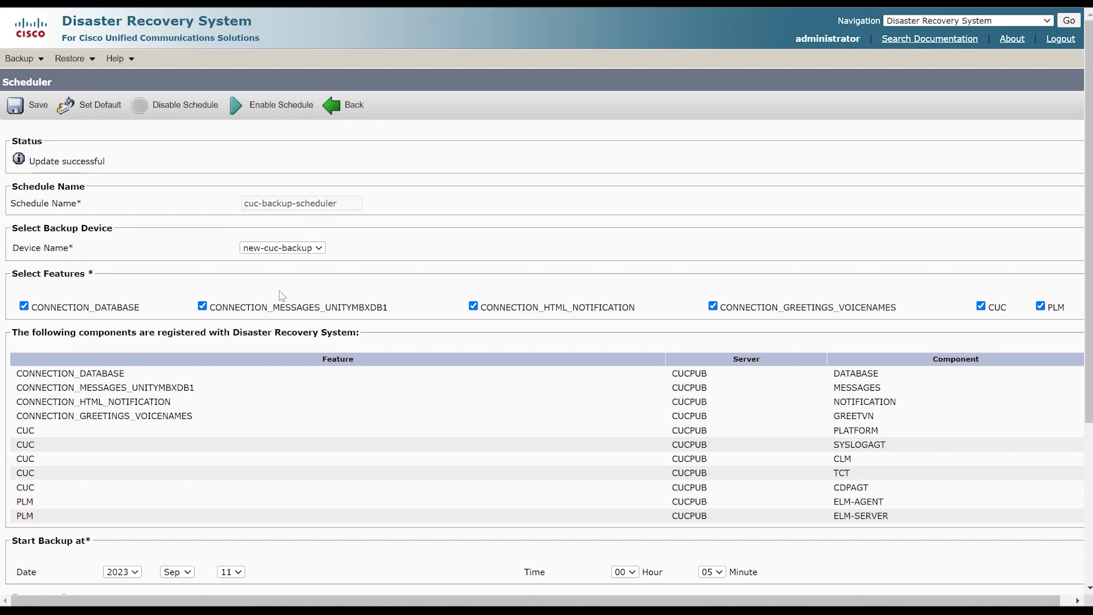
pyautogui.click(269, 98)
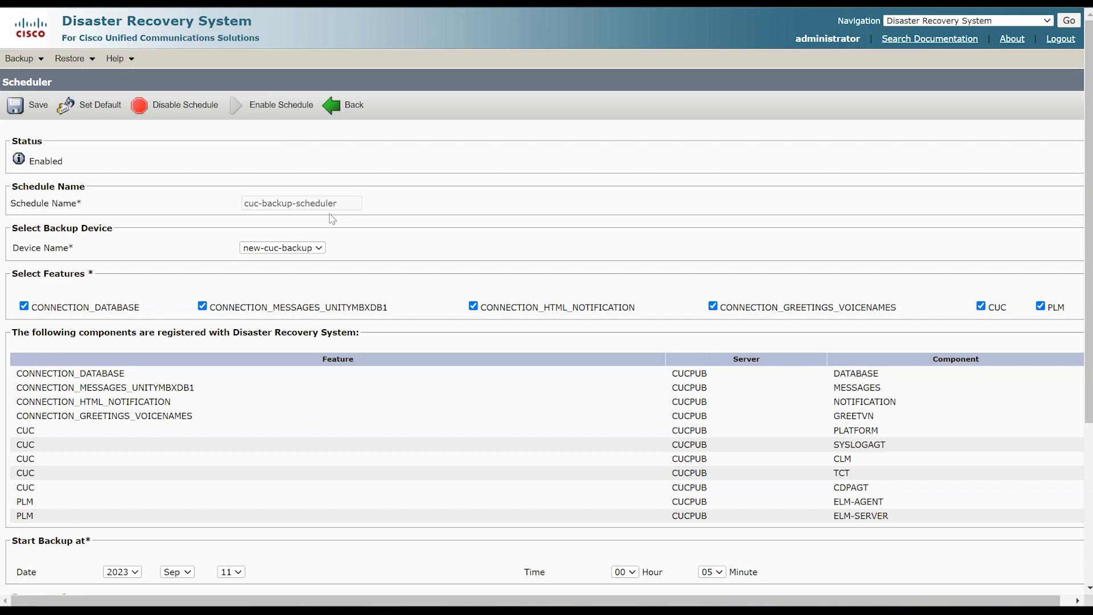
pyautogui.scroll(-2, 332, 218)
pyautogui.scroll(2, 332, 218)
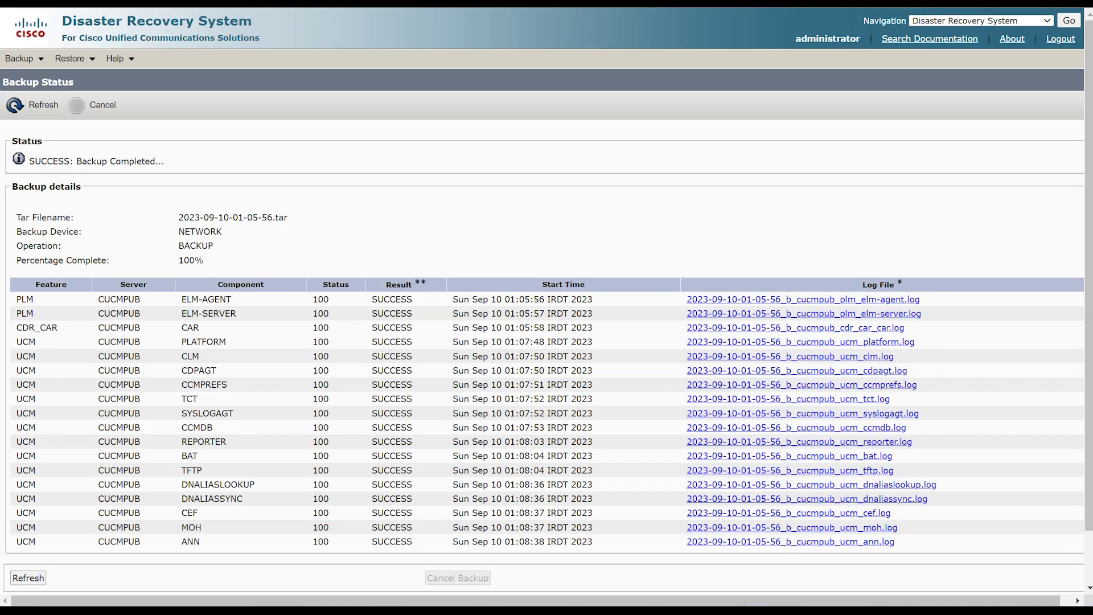
# Review the CUCM backup status, and open the SFTPbackupcucmusrcallcentercuc folder in File Explorer on the SFTP server
pyautogui.scroll(-1, 546, 308)
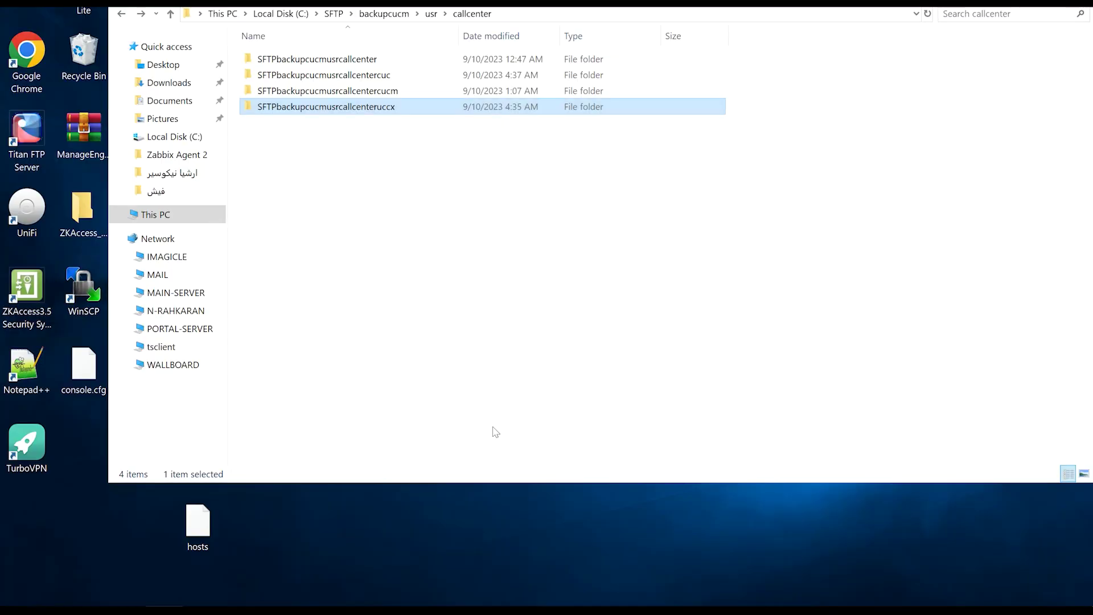
pyautogui.click(499, 270)
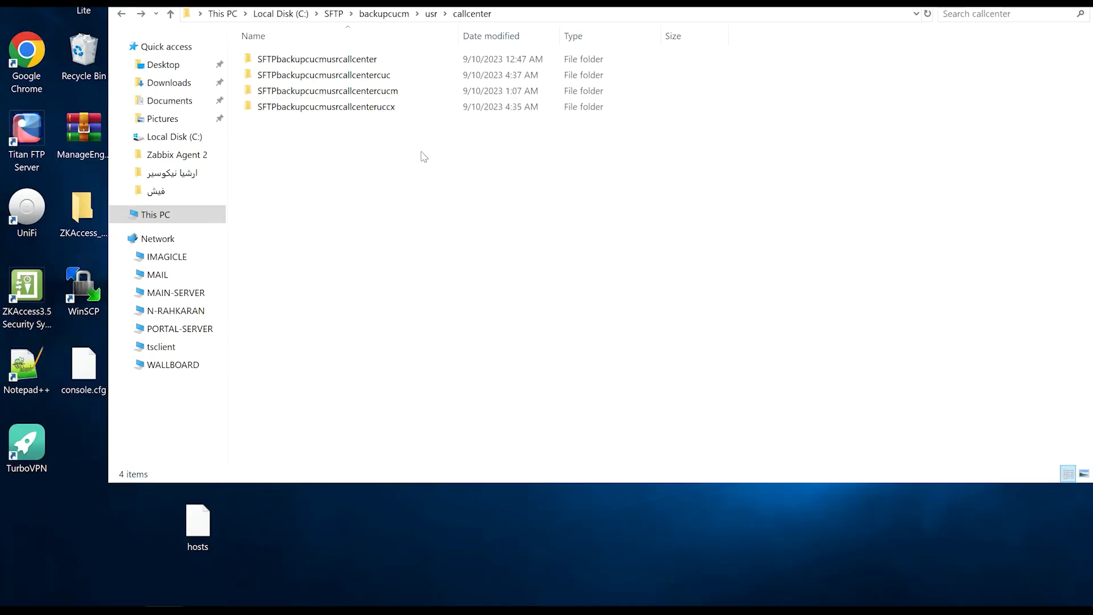
pyautogui.click(392, 79)
pyautogui.doubleClick(392, 79)
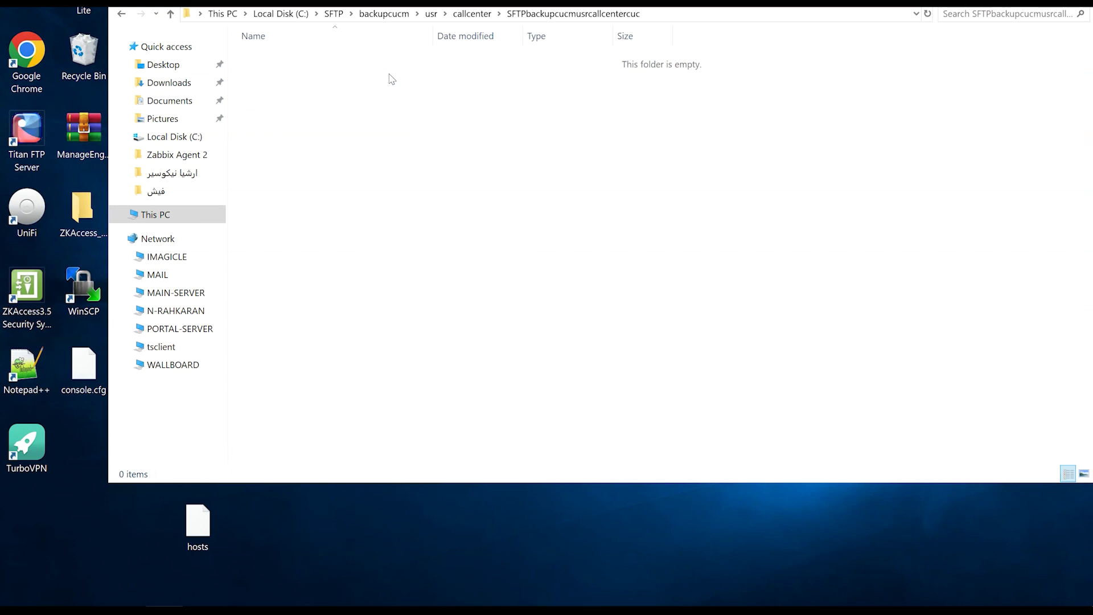
# Examine the CUCM backup files in the SFTPbackupcucmusrcallcentercucm folder, and disconnect the remote desktop session
pyautogui.hotkey('alt', 'Left')
pyautogui.press('Down')
pyautogui.press('Down')
pyautogui.press('Up')
pyautogui.press('Return')
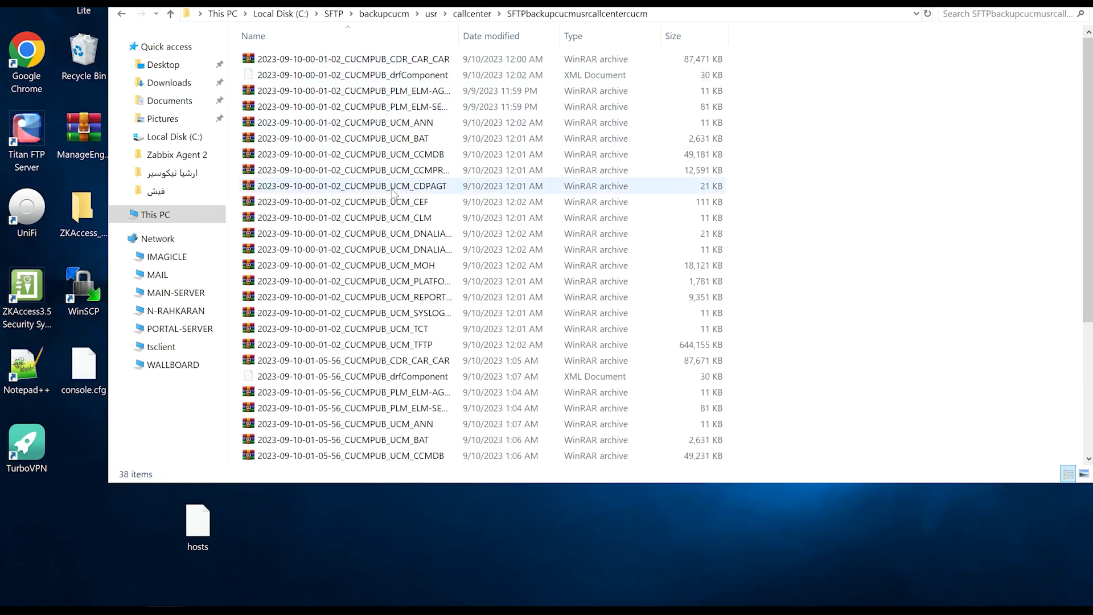
pyautogui.scroll(-4, 392, 192)
pyautogui.scroll(4, 391, 192)
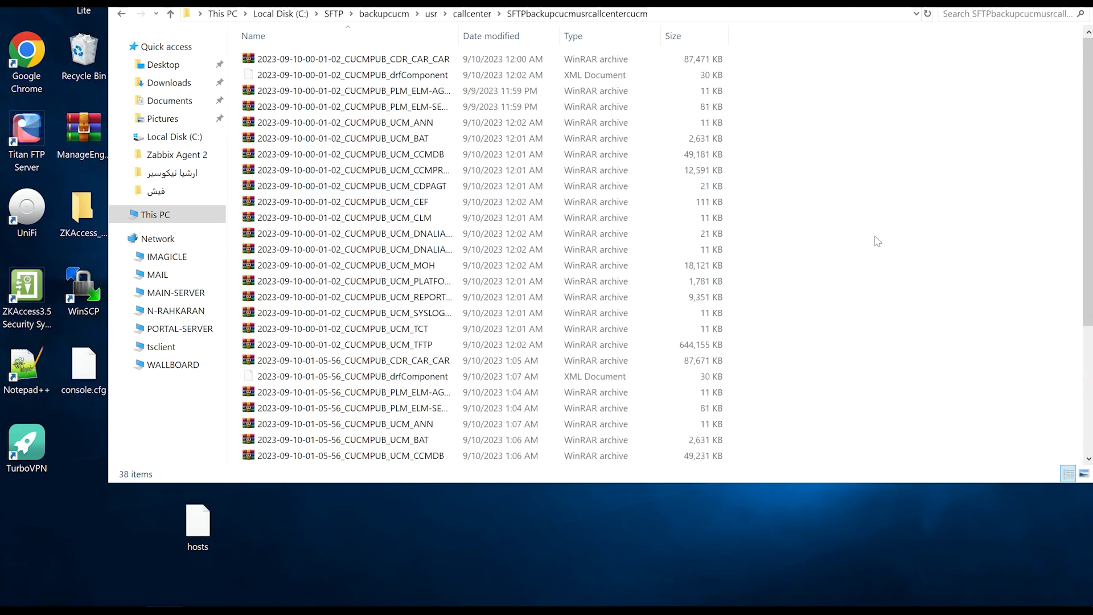
pyautogui.scroll(-4, 865, 189)
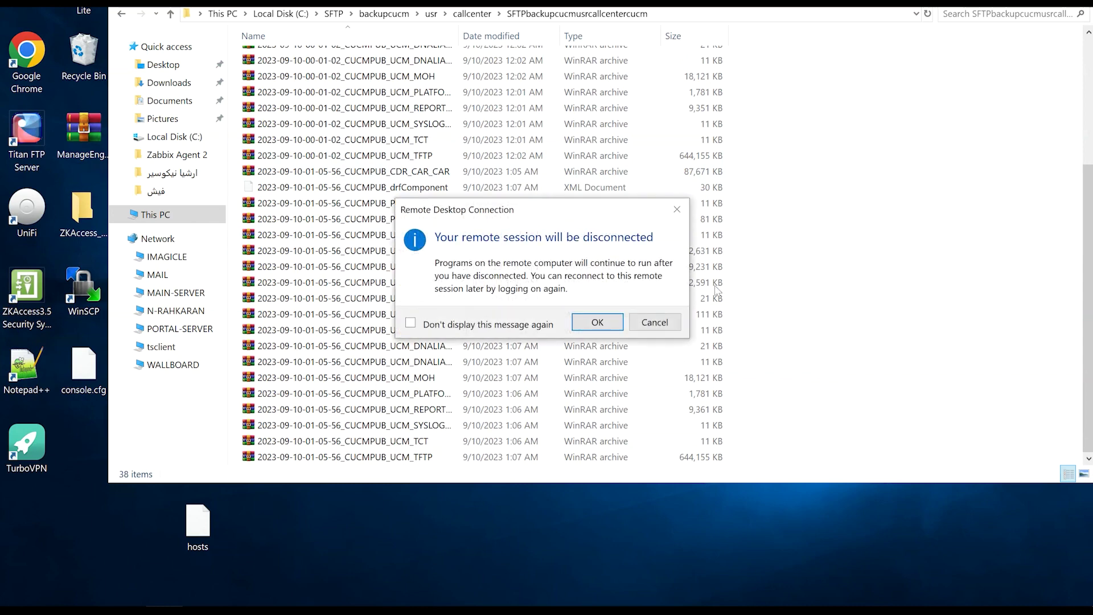
pyautogui.press('Return')
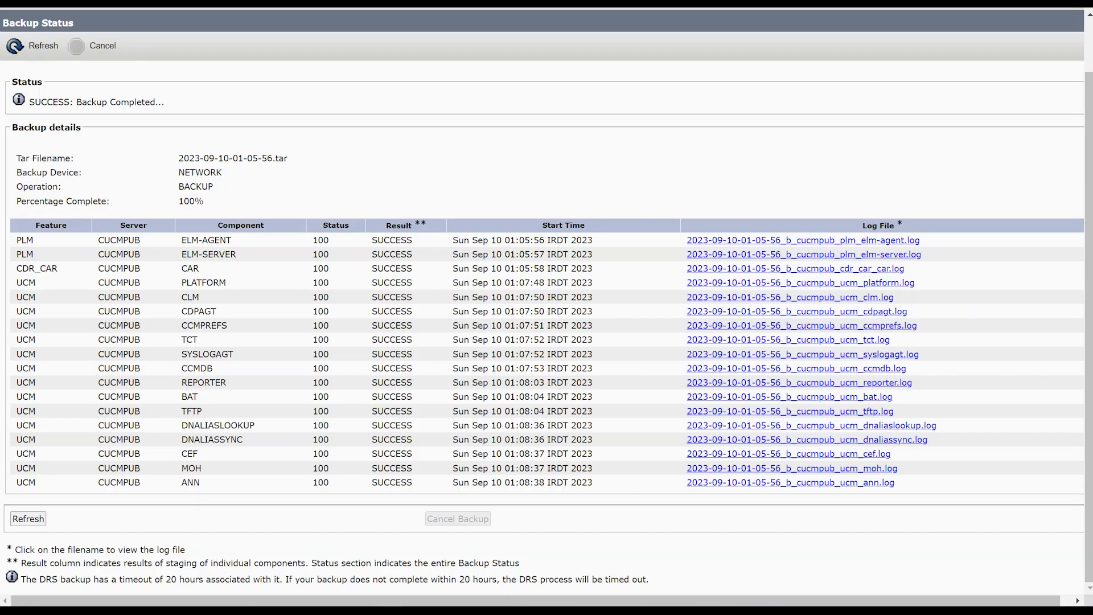